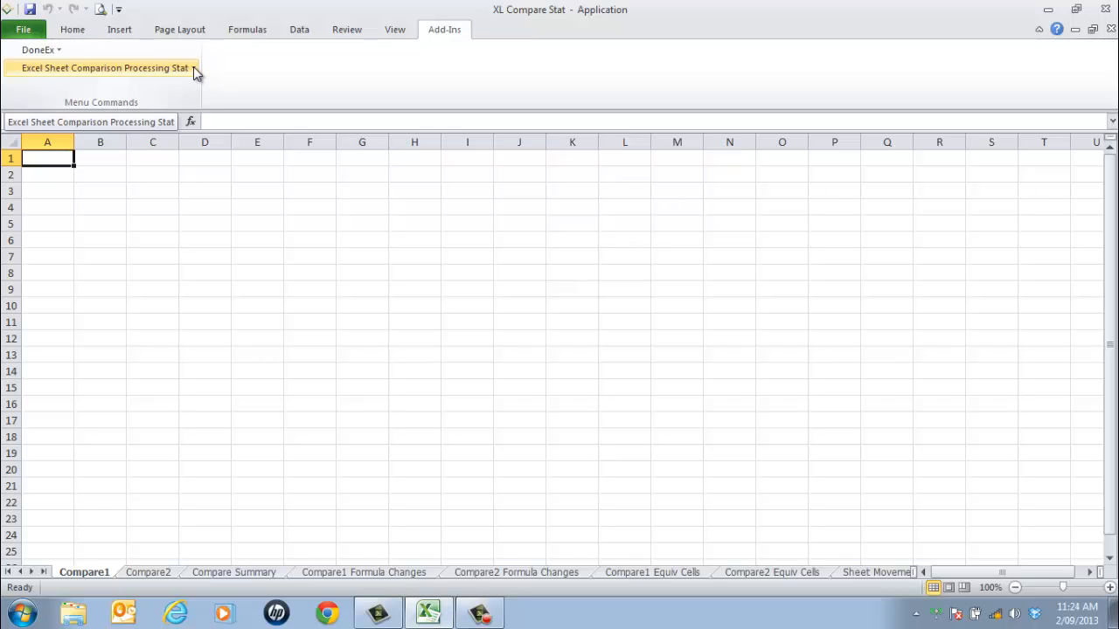
- Load worksheet C1 of XL Compare Stat Samples from C:\Pasync\App DataSets into the Compare1 data set with the load wizard
{"action": "left_click", "coordinate": [194, 70]}
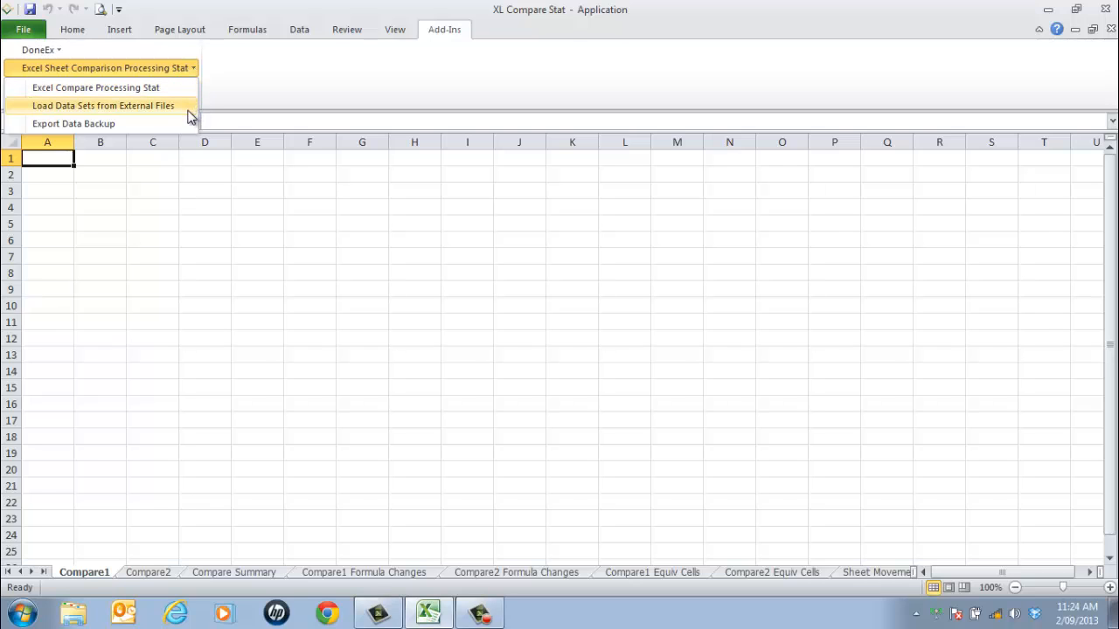
{"action": "left_click", "coordinate": [173, 105]}
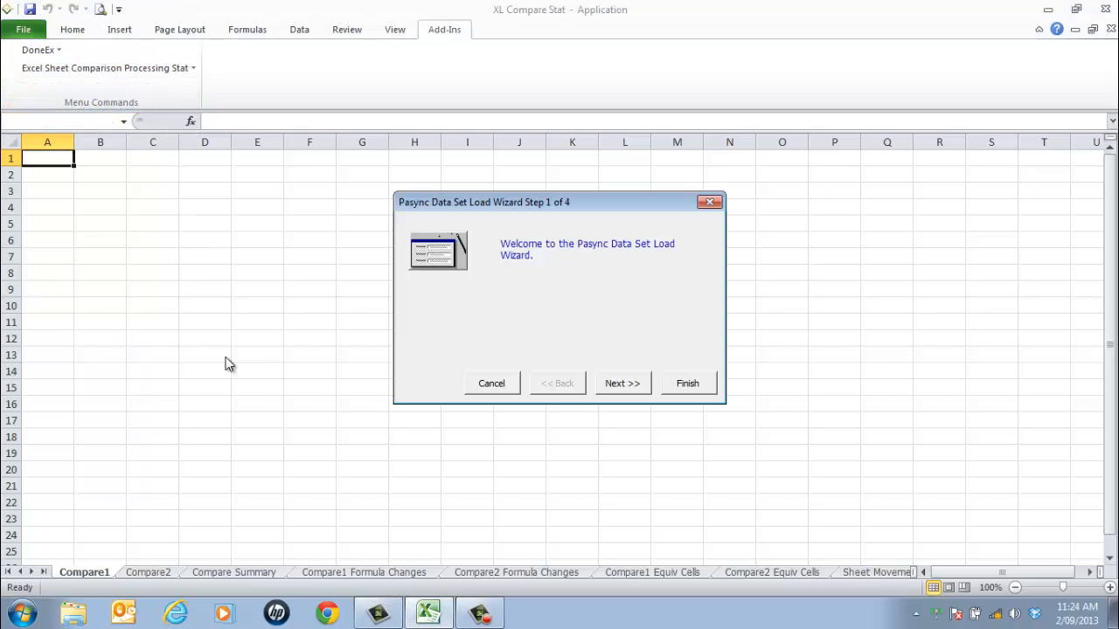
{"action": "left_click", "coordinate": [617, 383]}
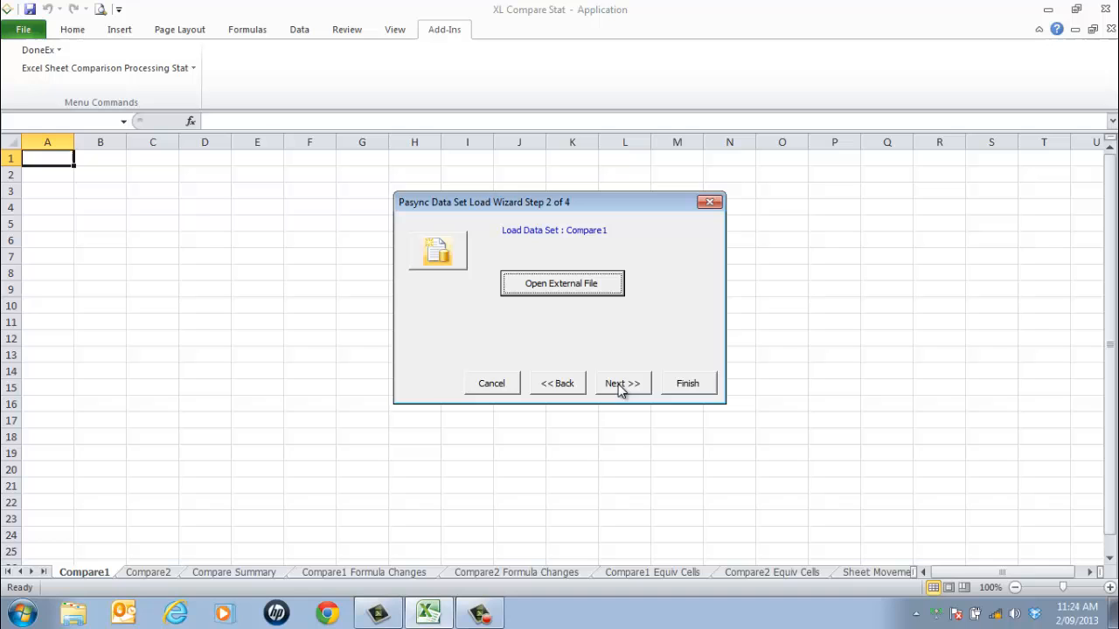
{"action": "left_click", "coordinate": [580, 289]}
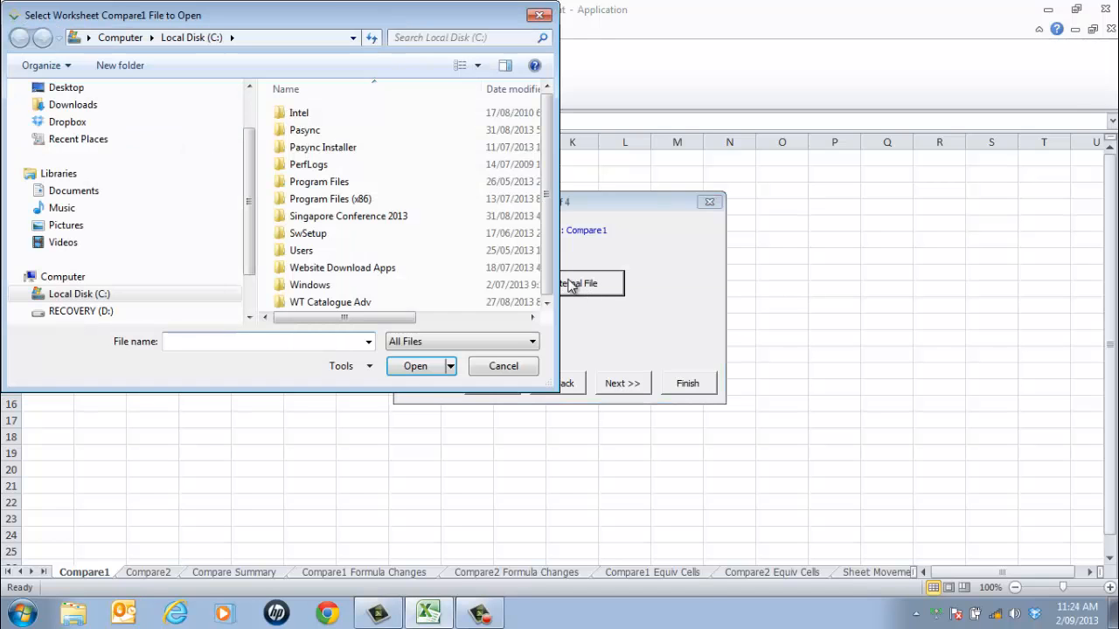
{"action": "double_click", "coordinate": [312, 131]}
{"action": "double_click", "coordinate": [312, 120]}
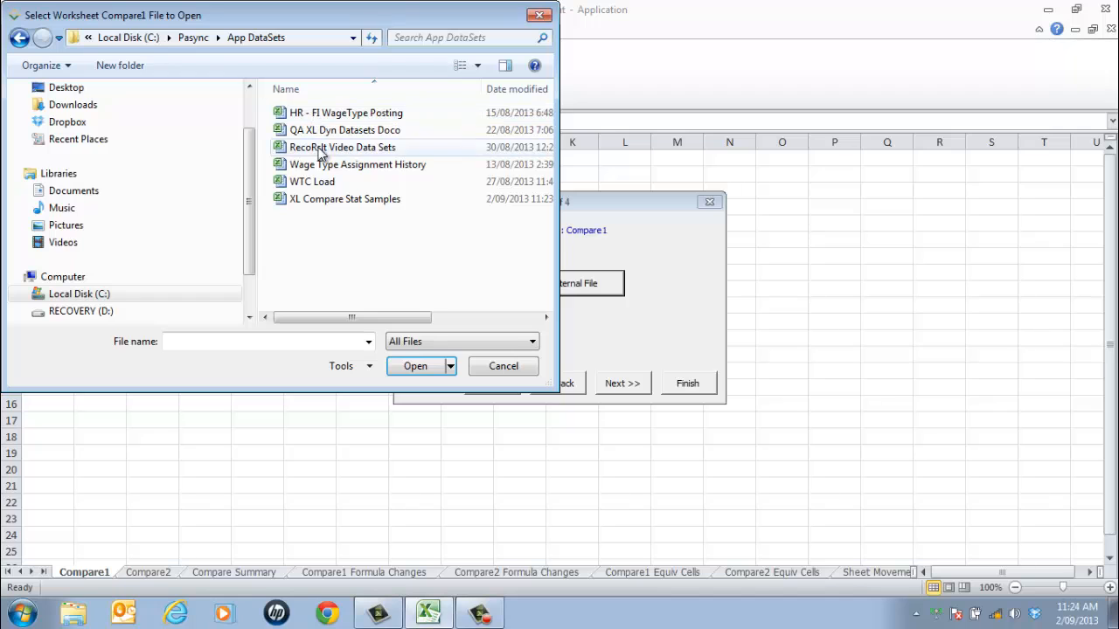
{"action": "double_click", "coordinate": [335, 200]}
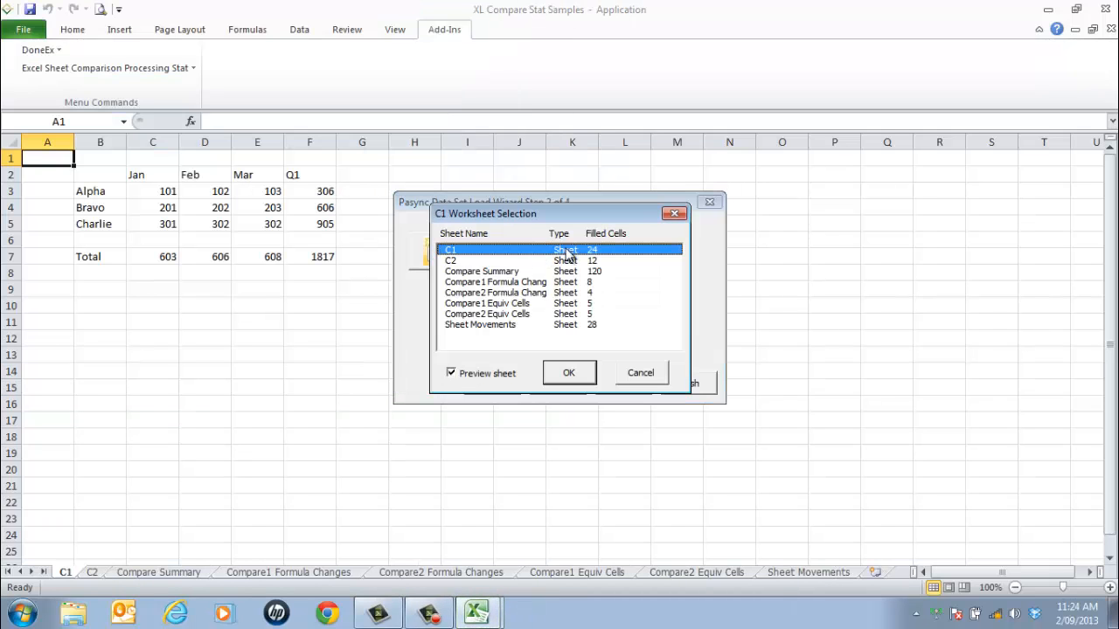
{"action": "left_click", "coordinate": [564, 371]}
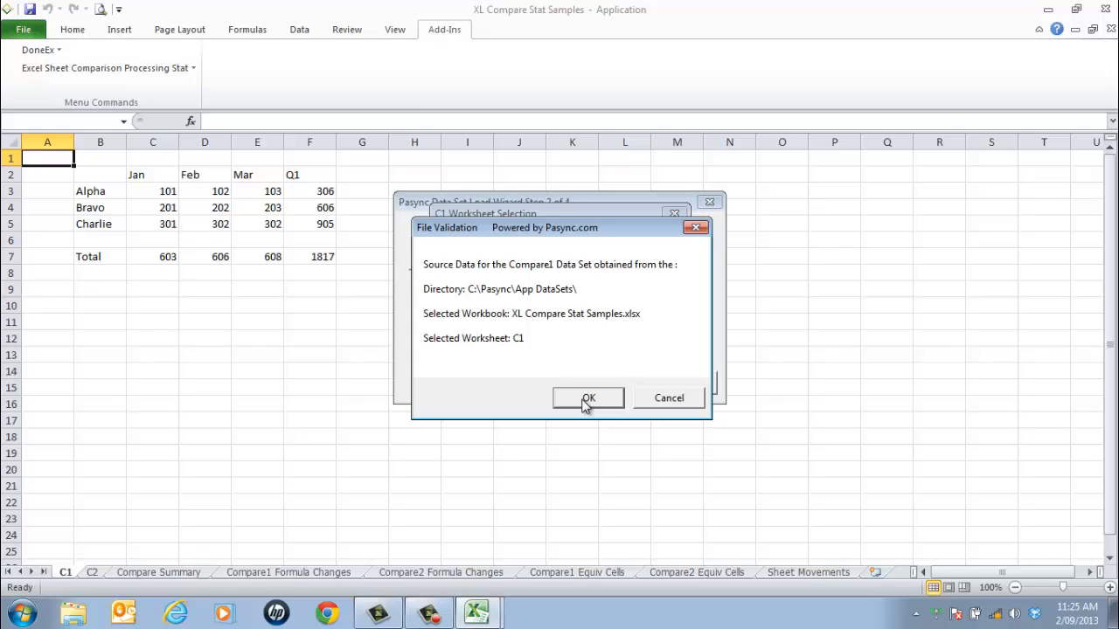
{"action": "left_click", "coordinate": [586, 400]}
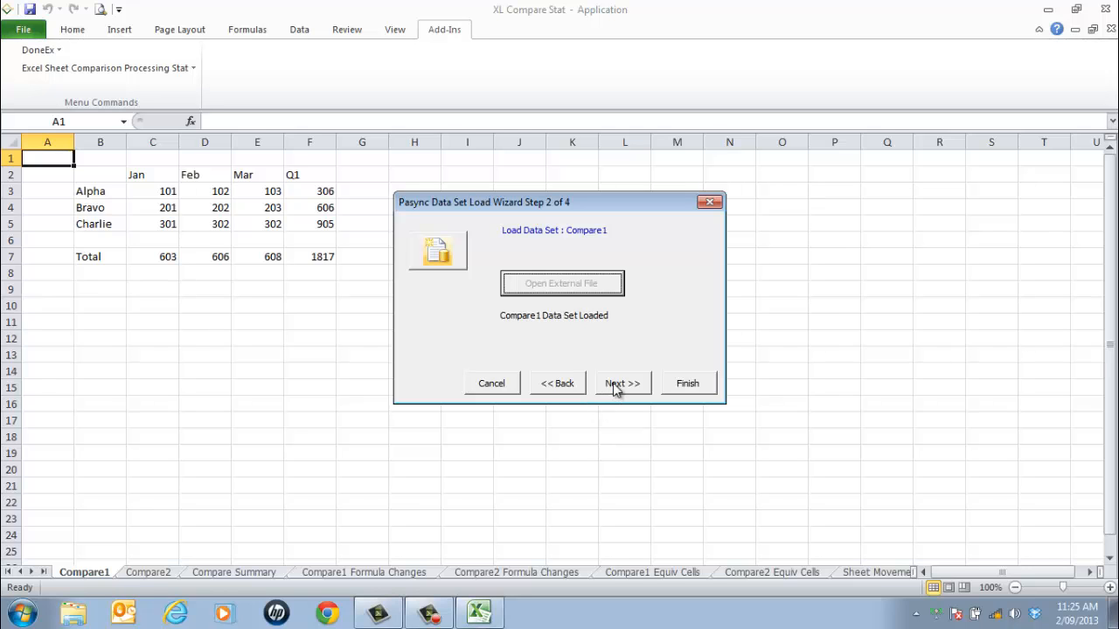
- Load worksheet C2 of XL Compare Stat Samples from C:\Pasync\App DataSets into the Compare2 data set and finish the load wizard
{"action": "left_click", "coordinate": [612, 384]}
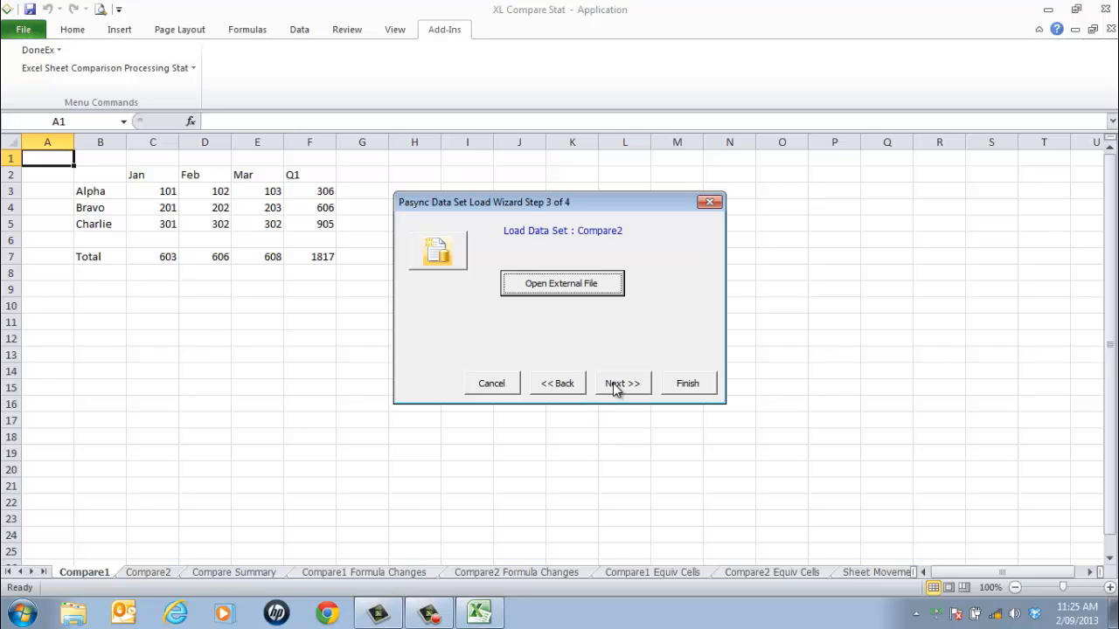
{"action": "left_click", "coordinate": [570, 289]}
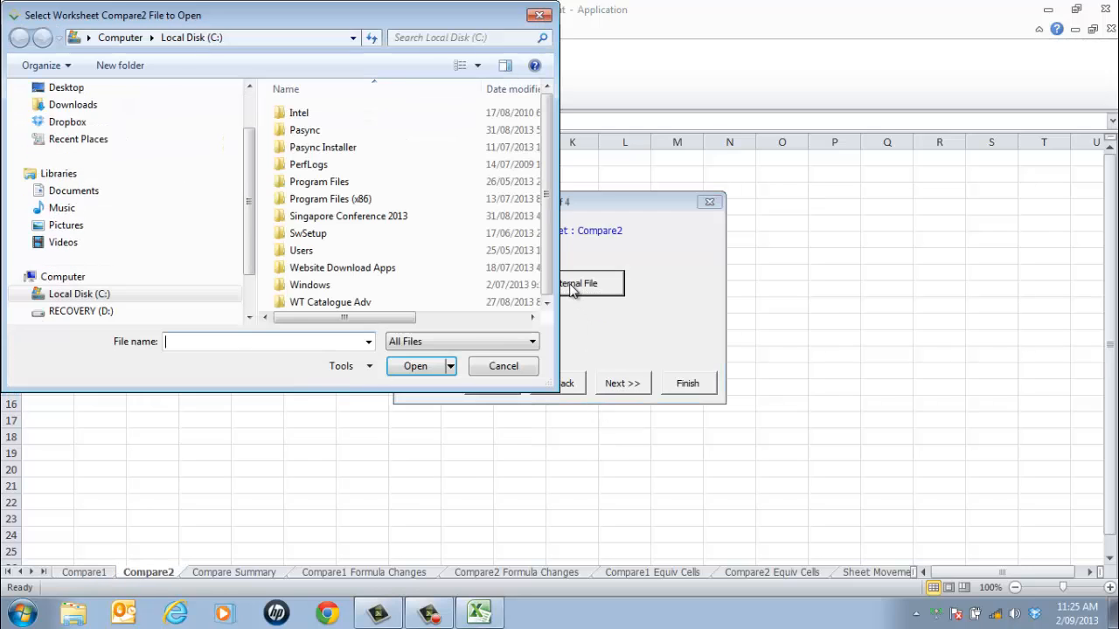
{"action": "double_click", "coordinate": [304, 130]}
{"action": "double_click", "coordinate": [316, 114]}
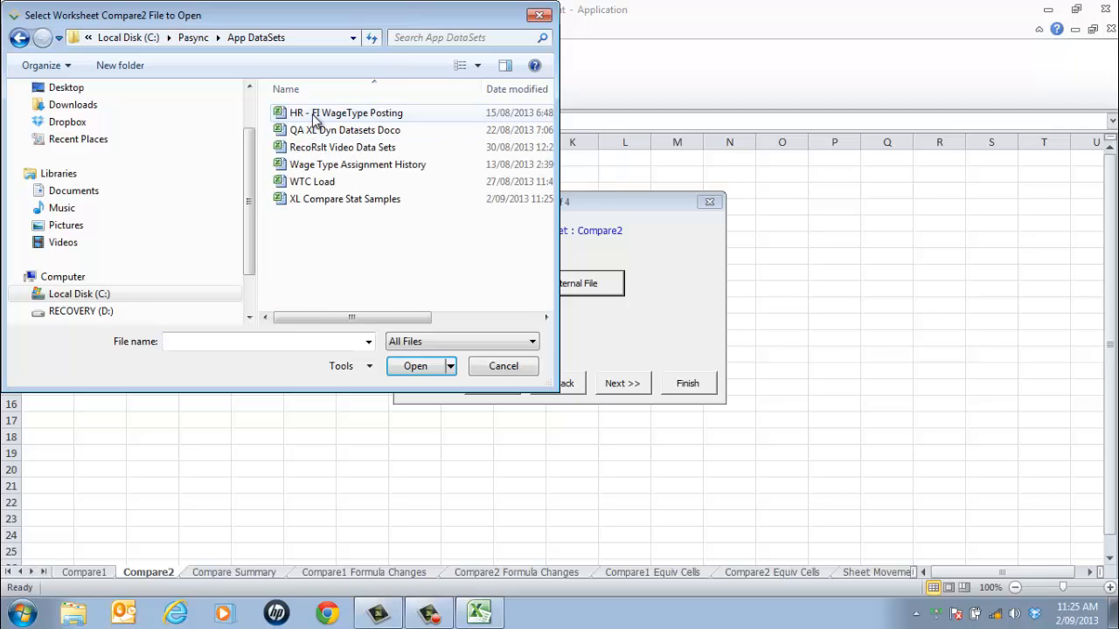
{"action": "double_click", "coordinate": [347, 203]}
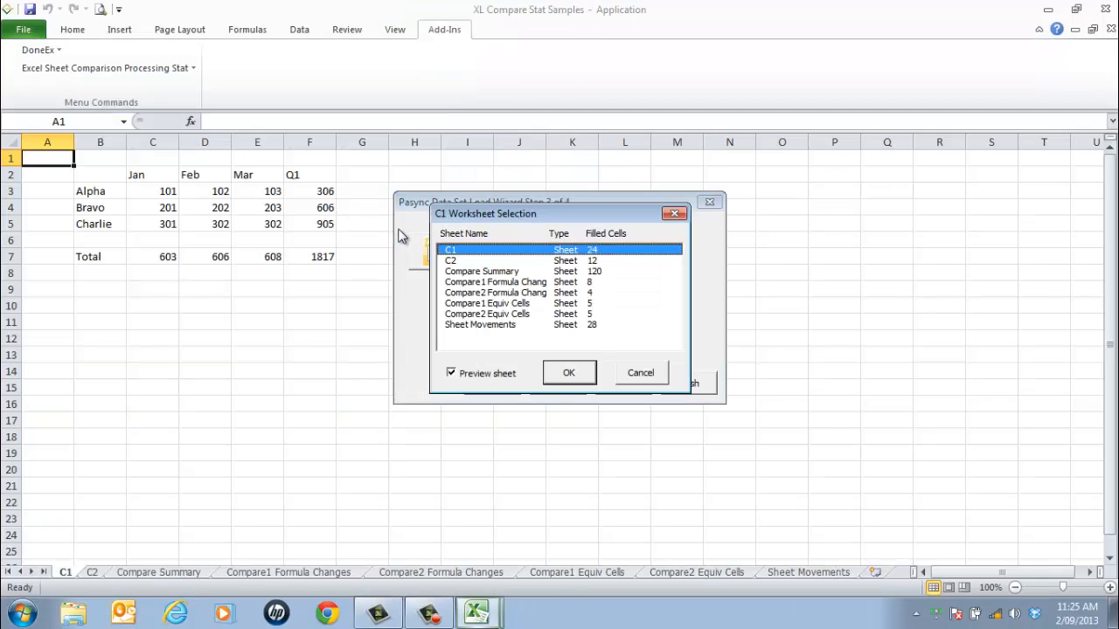
{"action": "left_click", "coordinate": [564, 262]}
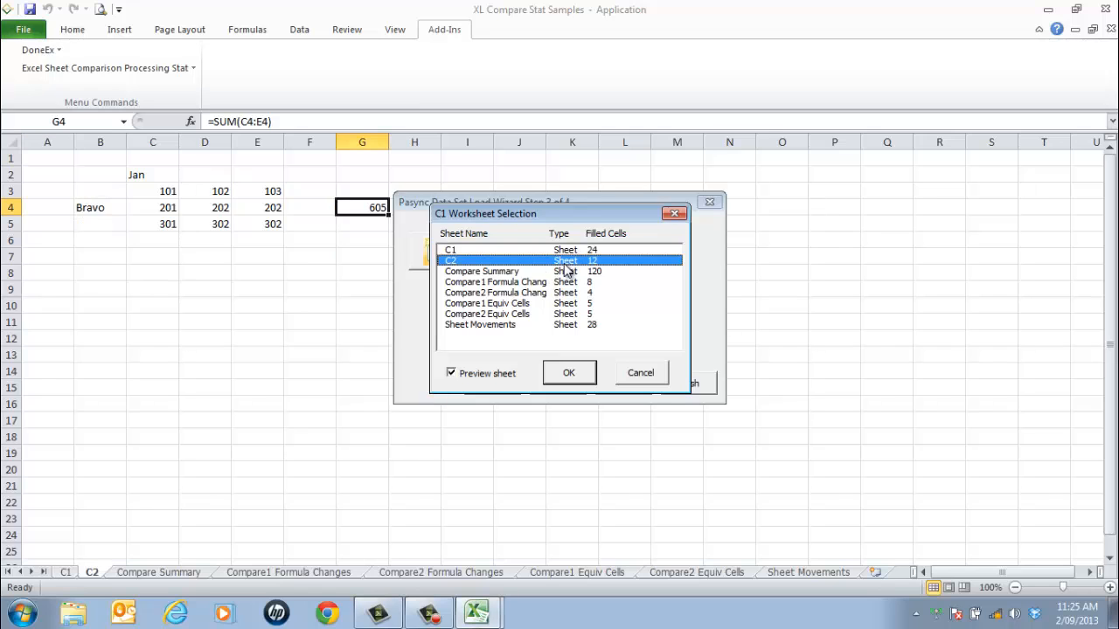
{"action": "left_click", "coordinate": [568, 374]}
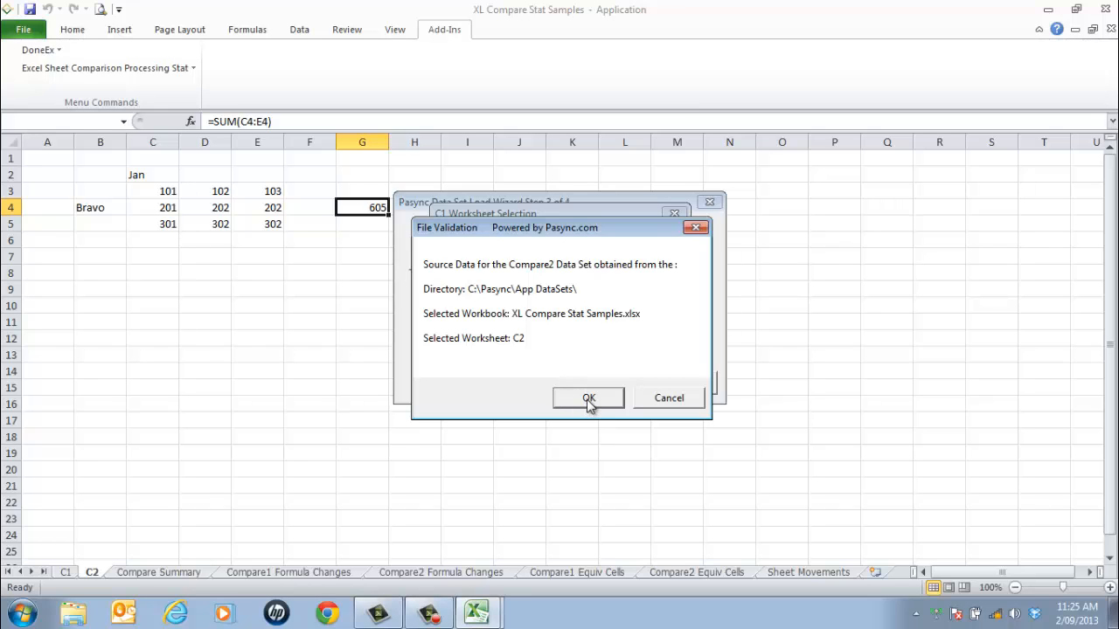
{"action": "left_click", "coordinate": [586, 400]}
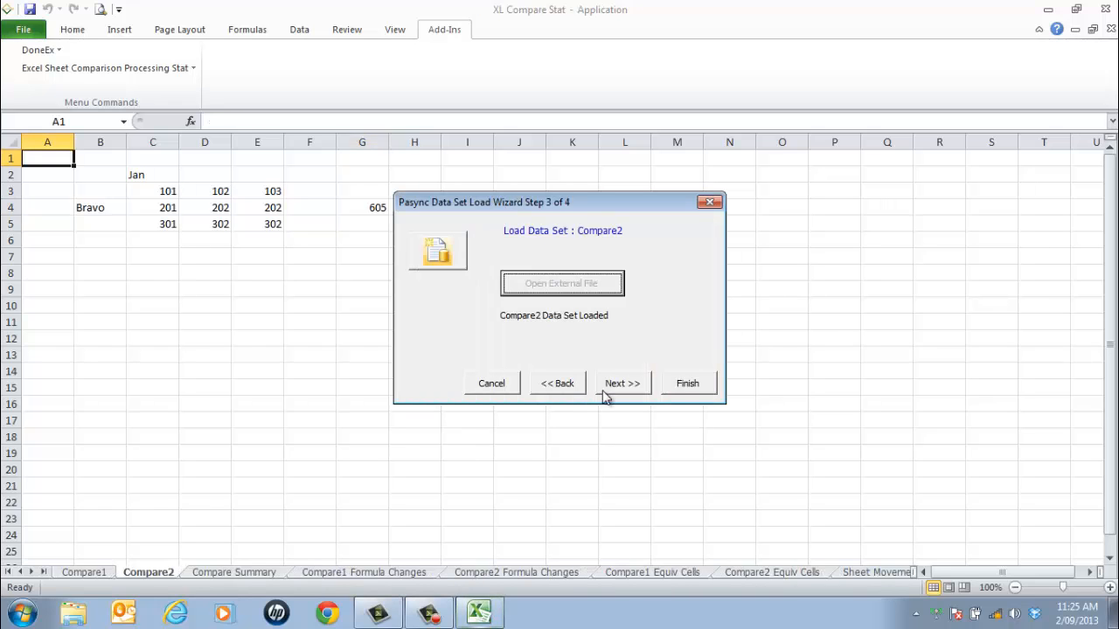
{"action": "left_click", "coordinate": [615, 384]}
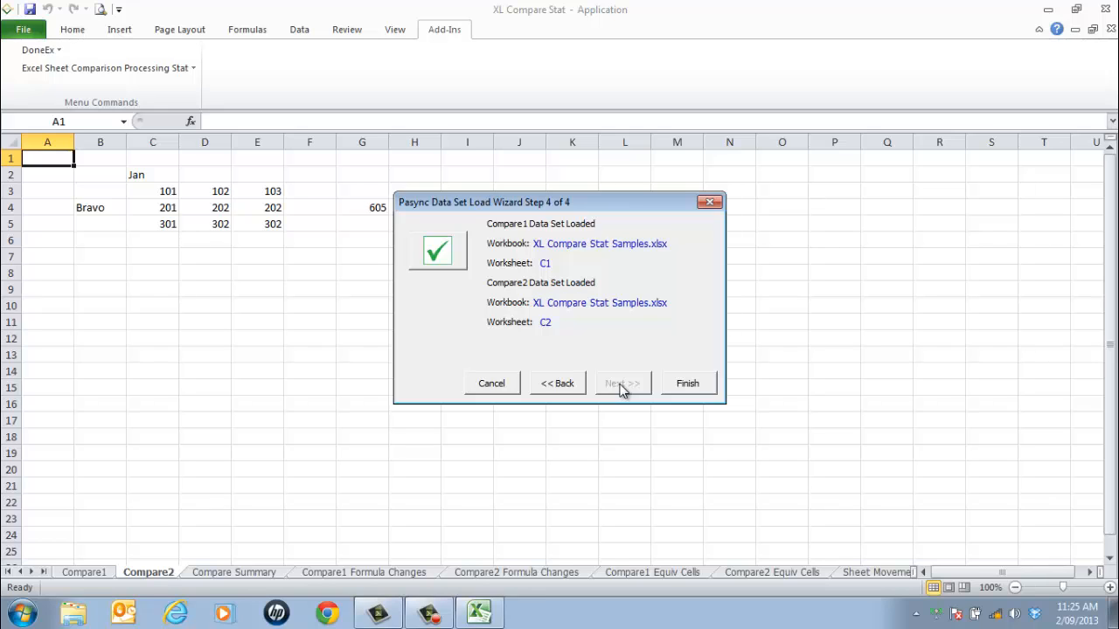
{"action": "left_click", "coordinate": [677, 386]}
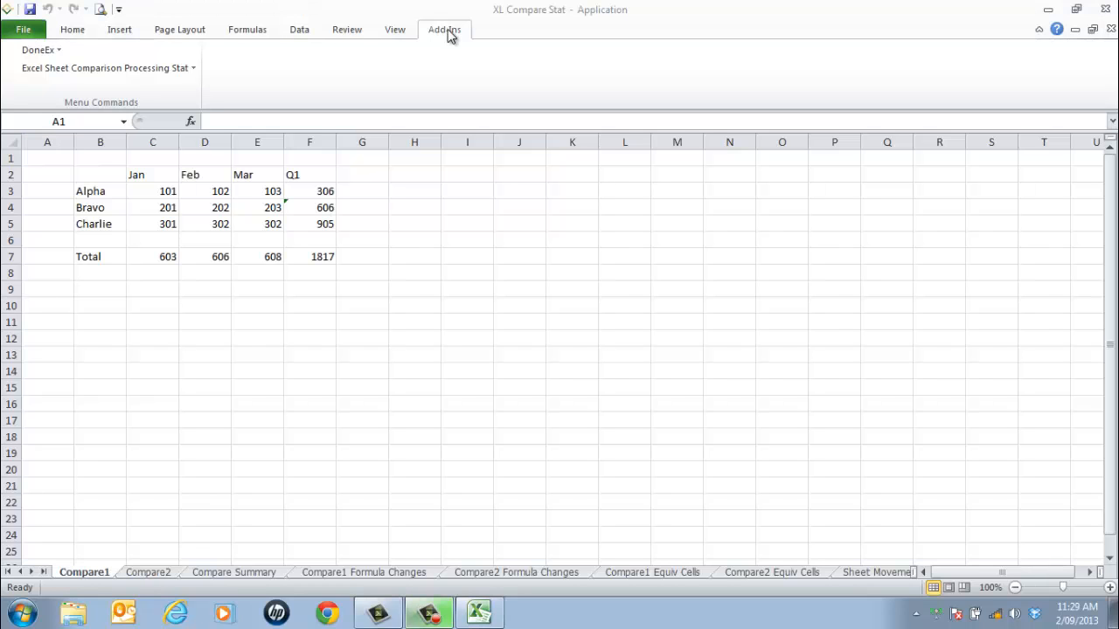
- Run Excel Compare Processing Stat with all five reporting options enabled and close the entry form
{"action": "left_click", "coordinate": [450, 35]}
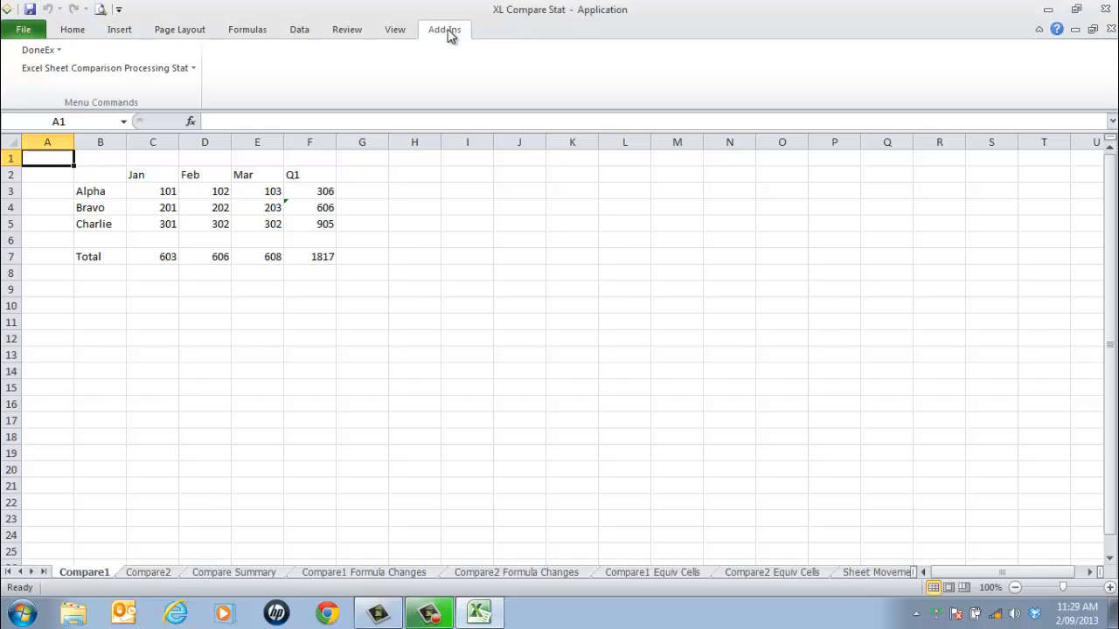
{"action": "left_click", "coordinate": [193, 68]}
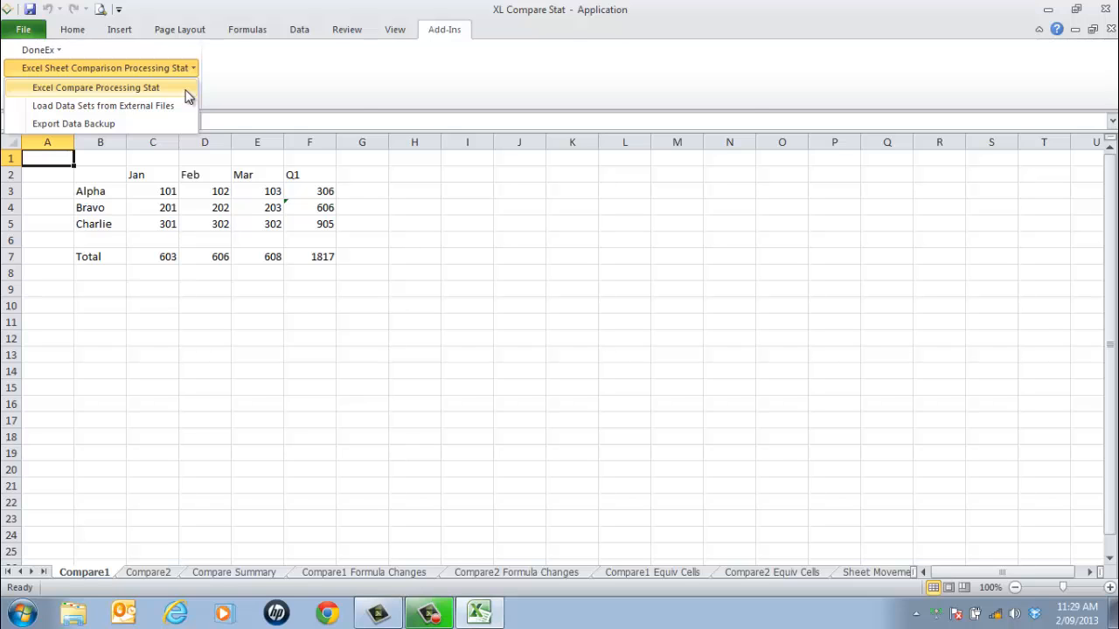
{"action": "left_click", "coordinate": [187, 90]}
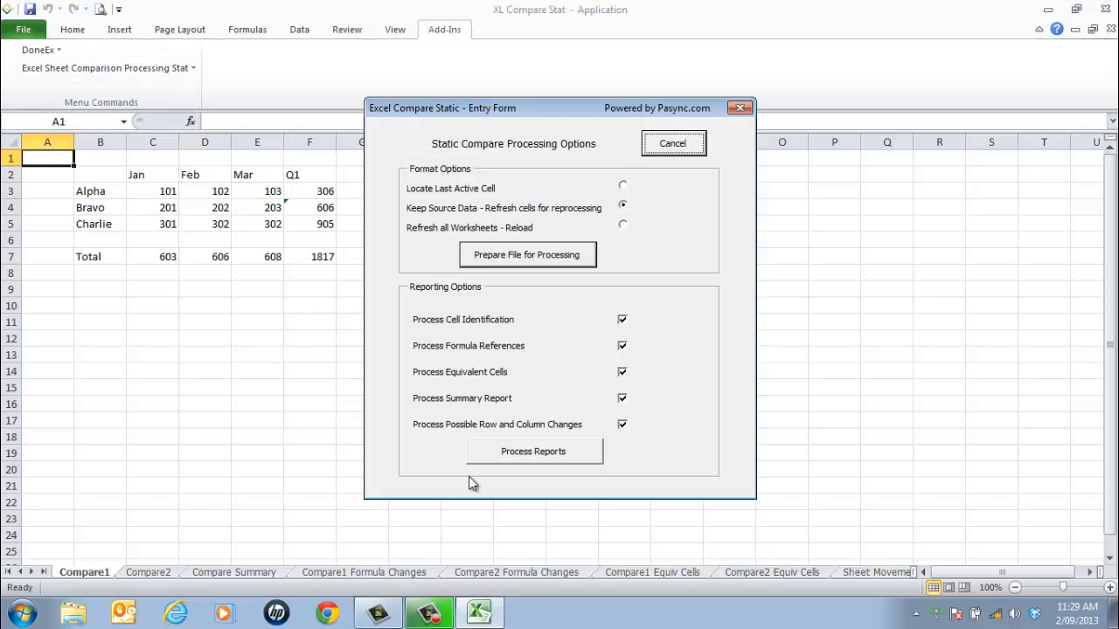
{"action": "left_click", "coordinate": [533, 452]}
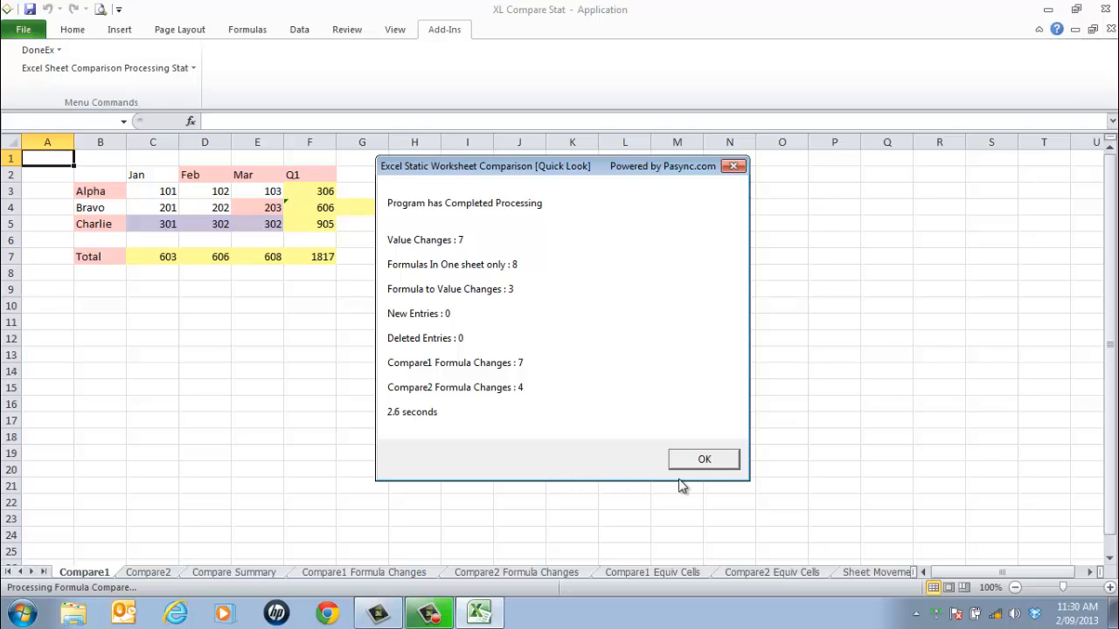
{"action": "left_click", "coordinate": [705, 461]}
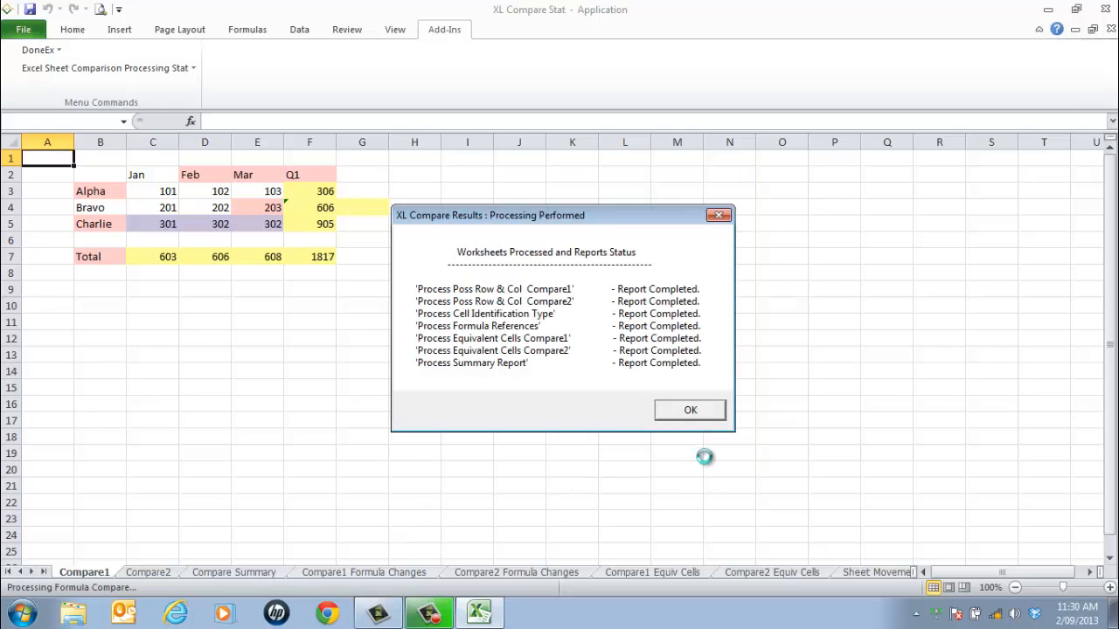
{"action": "left_click", "coordinate": [688, 412]}
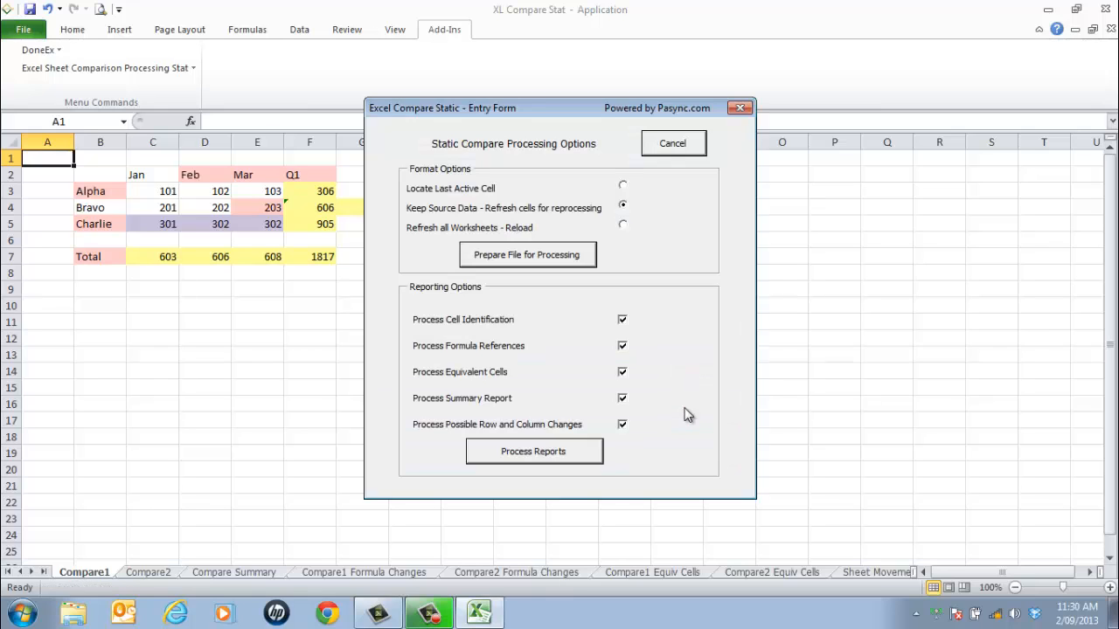
{"action": "left_click", "coordinate": [670, 144]}
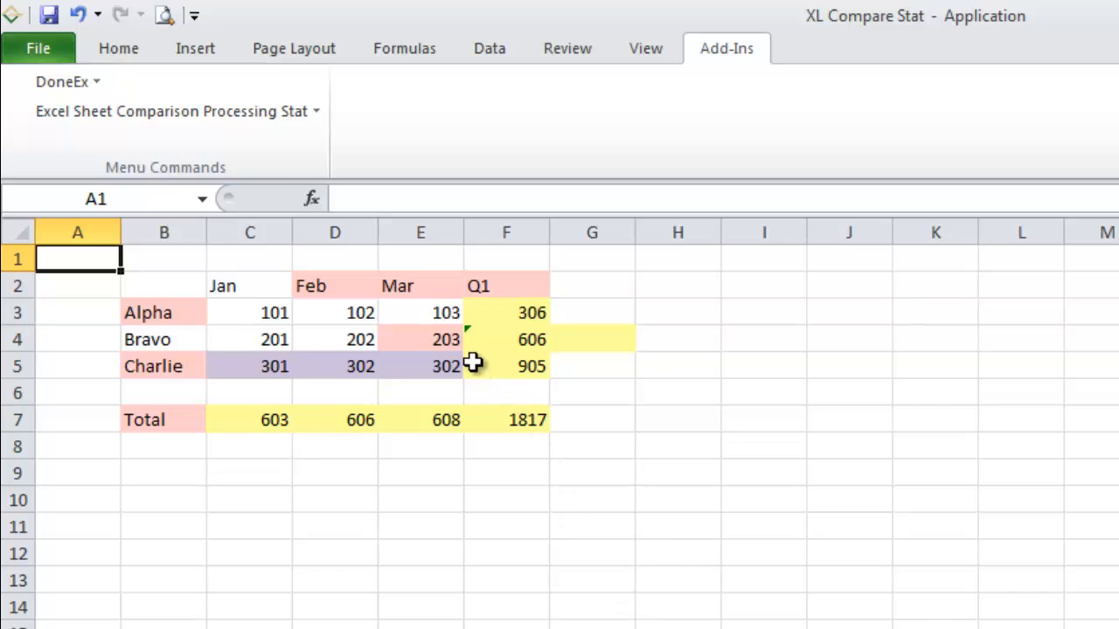
- Inspect the contents of highlighted cells E4, F4, G4, E5, D5 and C5 on the Compare1 sheet
{"action": "left_click", "coordinate": [435, 337]}
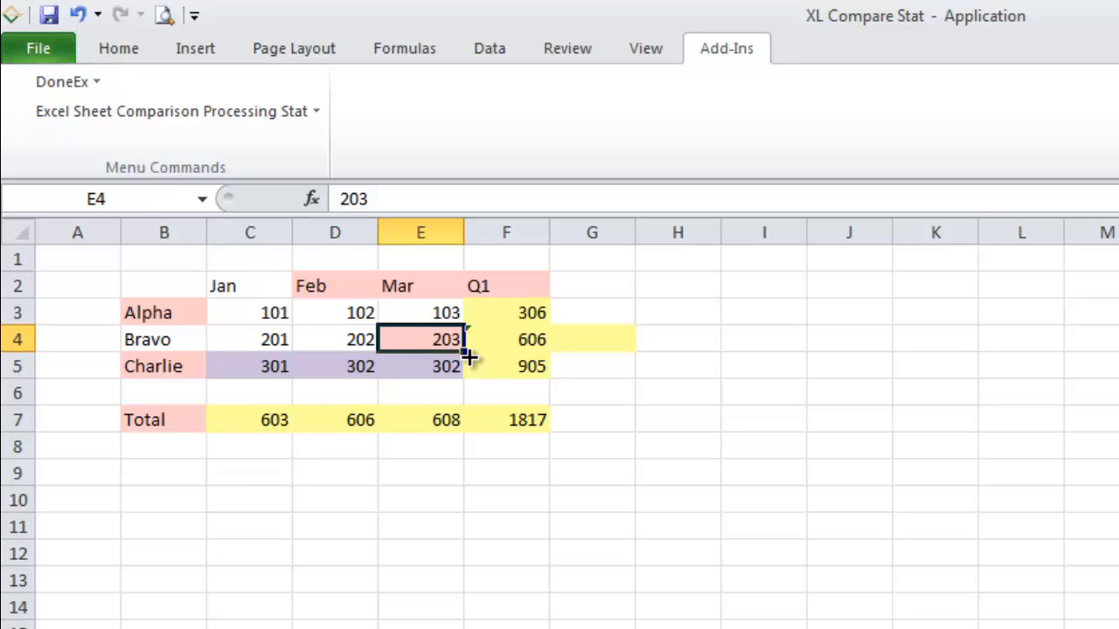
{"action": "left_click", "coordinate": [533, 340]}
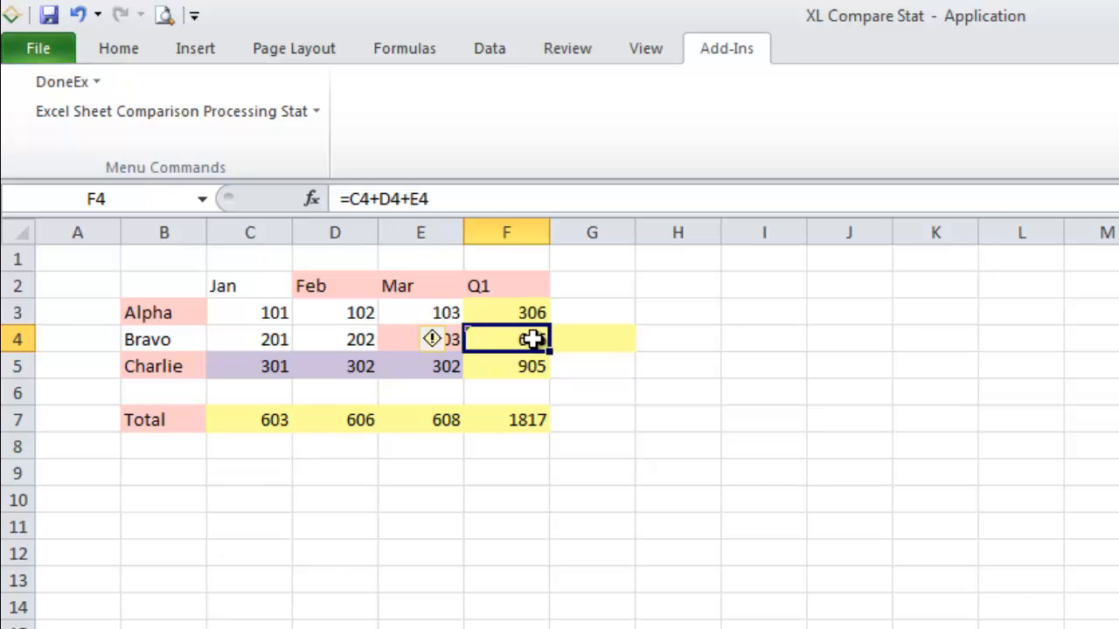
{"action": "left_click", "coordinate": [598, 338]}
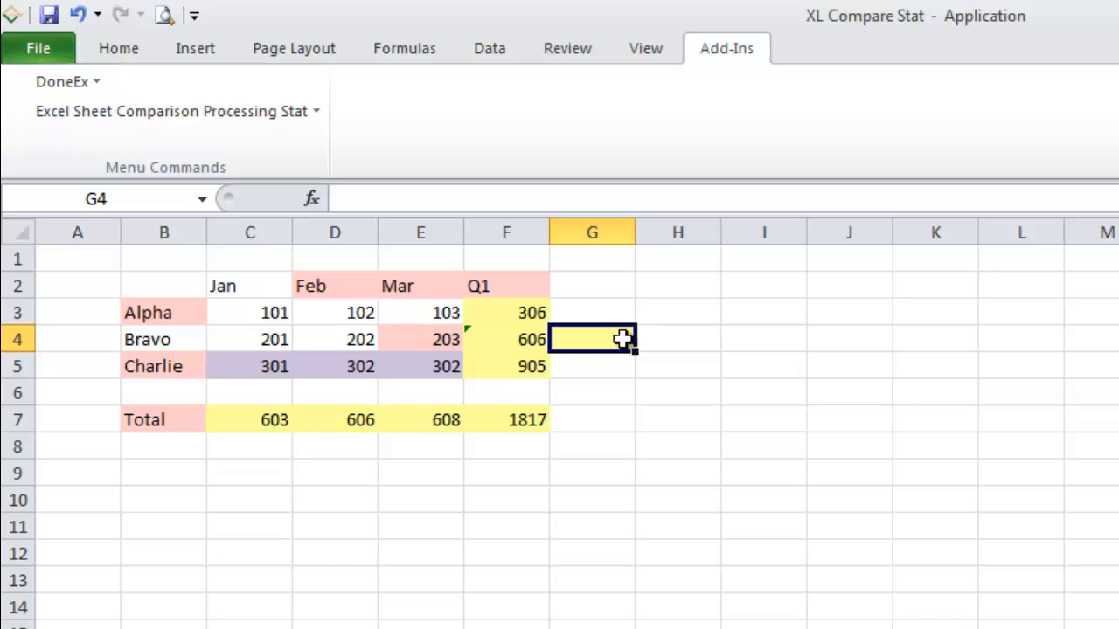
{"action": "left_click", "coordinate": [444, 367]}
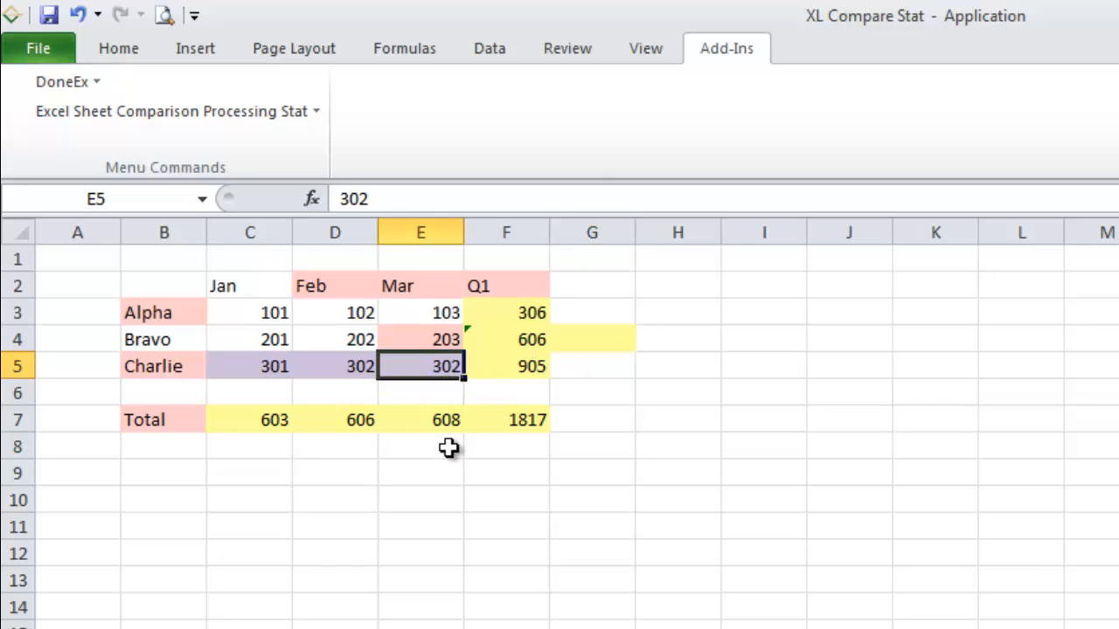
{"action": "left_click", "coordinate": [350, 367]}
{"action": "left_click", "coordinate": [279, 365]}
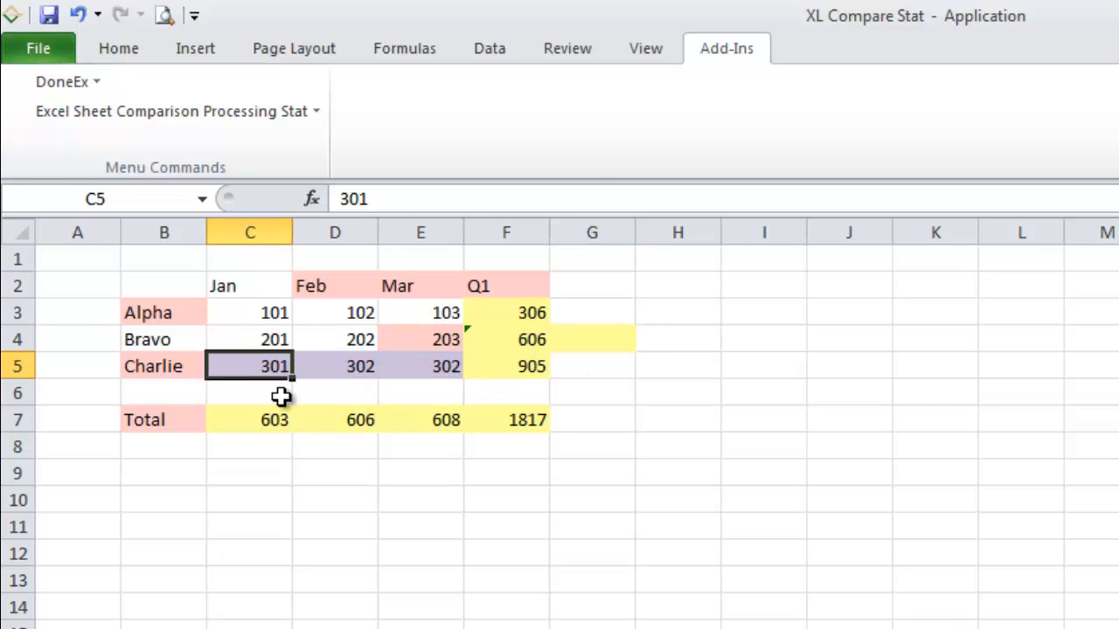
- Inspect the contents of cells C5, D5 and E5 on the Compare2 sheet
{"action": "key", "text": "ctrl+Page_Down"}
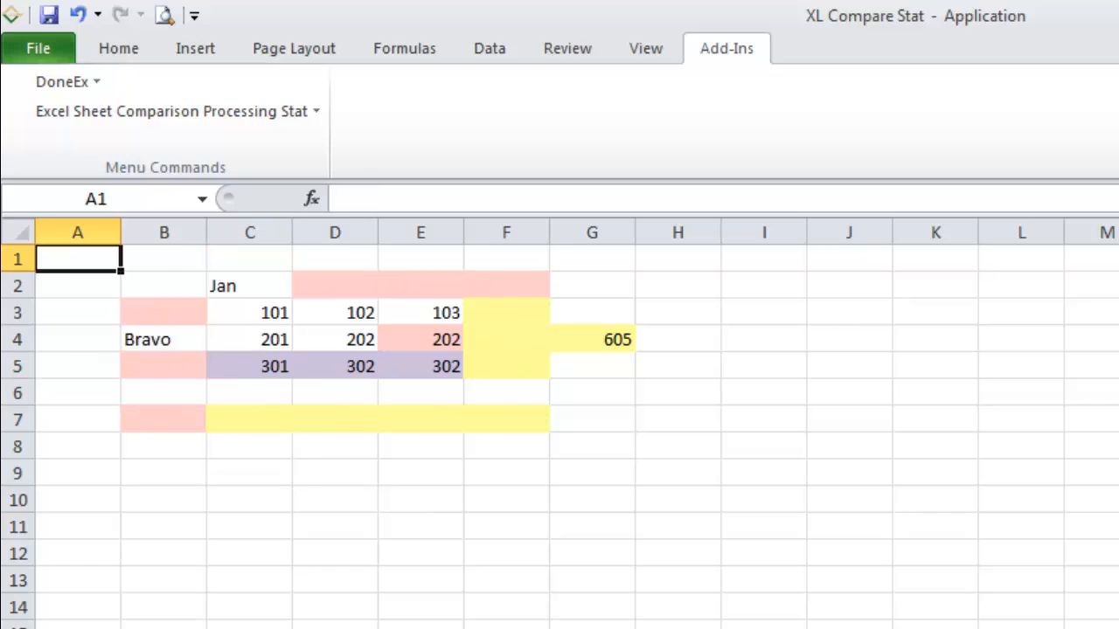
{"action": "left_click", "coordinate": [269, 370]}
{"action": "left_click", "coordinate": [349, 367]}
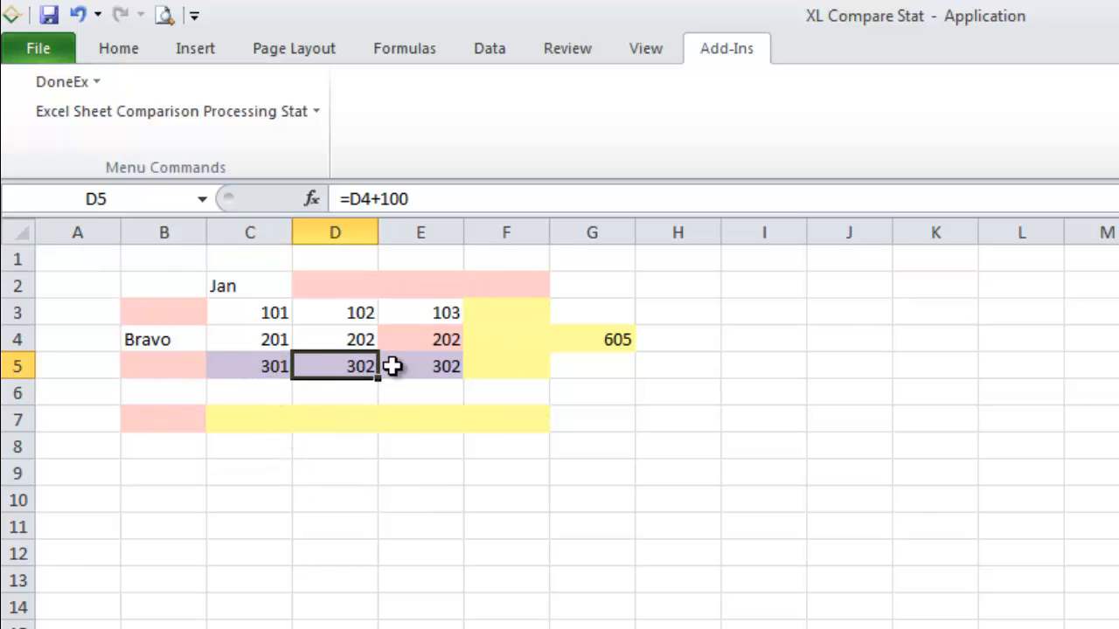
{"action": "left_click", "coordinate": [449, 367]}
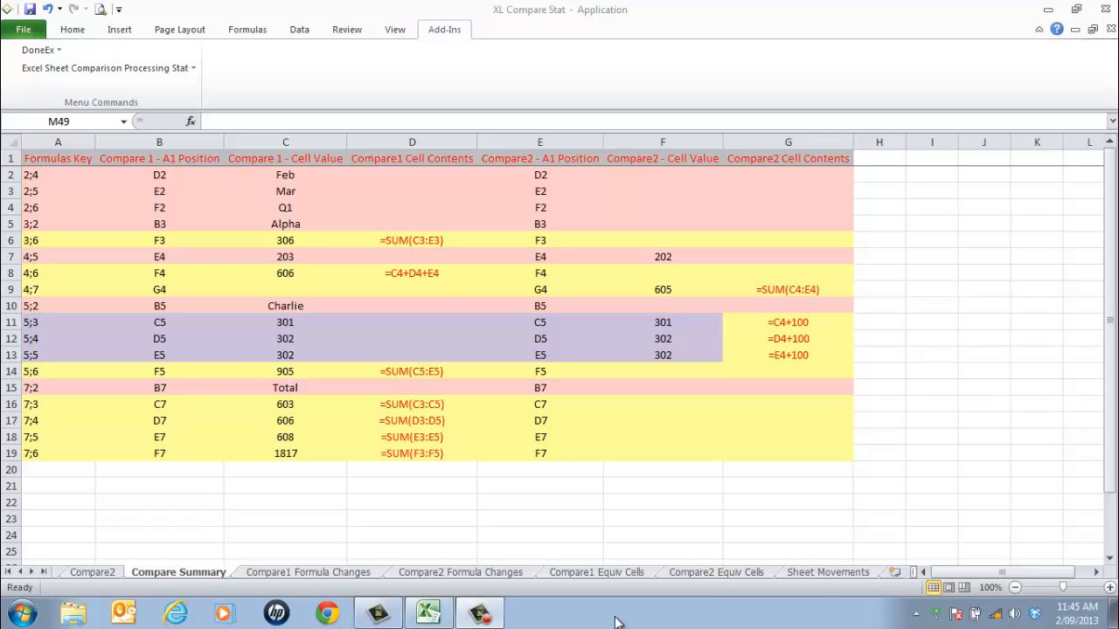
- Review the Compare1 Formula Changes and Compare2 Formula Changes reports, ending on the Compare1 one
{"action": "left_click", "coordinate": [276, 574]}
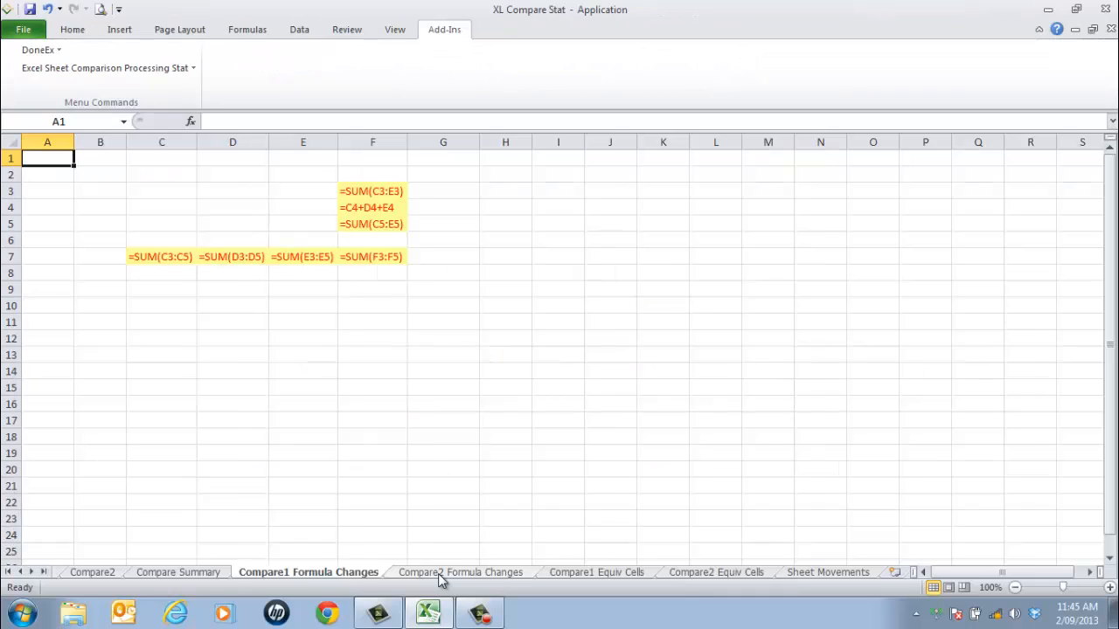
{"action": "left_click", "coordinate": [438, 573]}
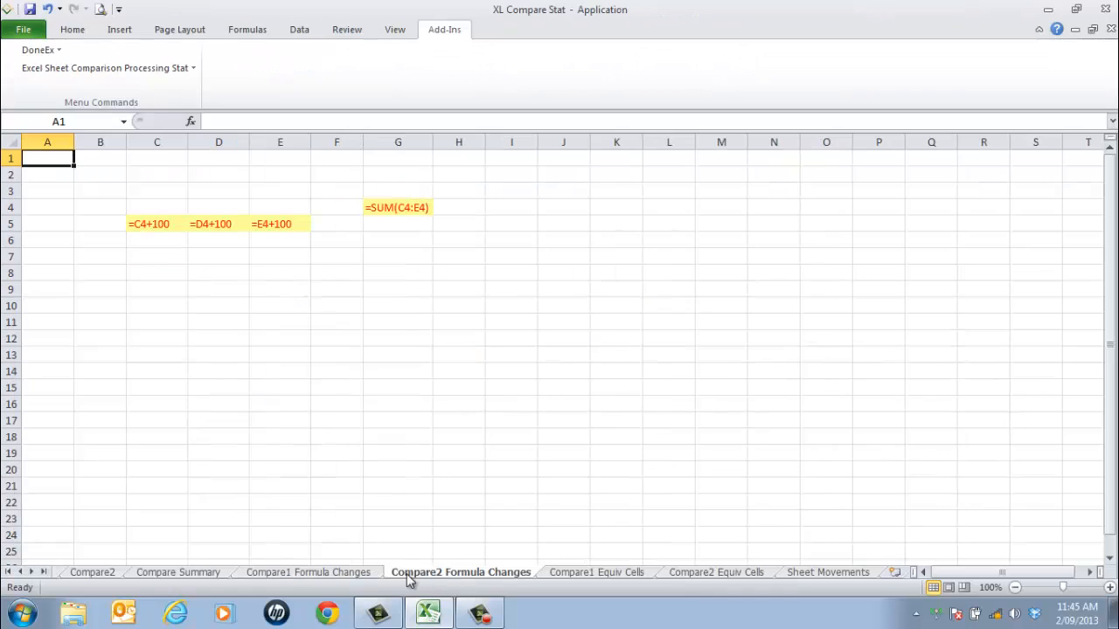
{"action": "left_click", "coordinate": [361, 573]}
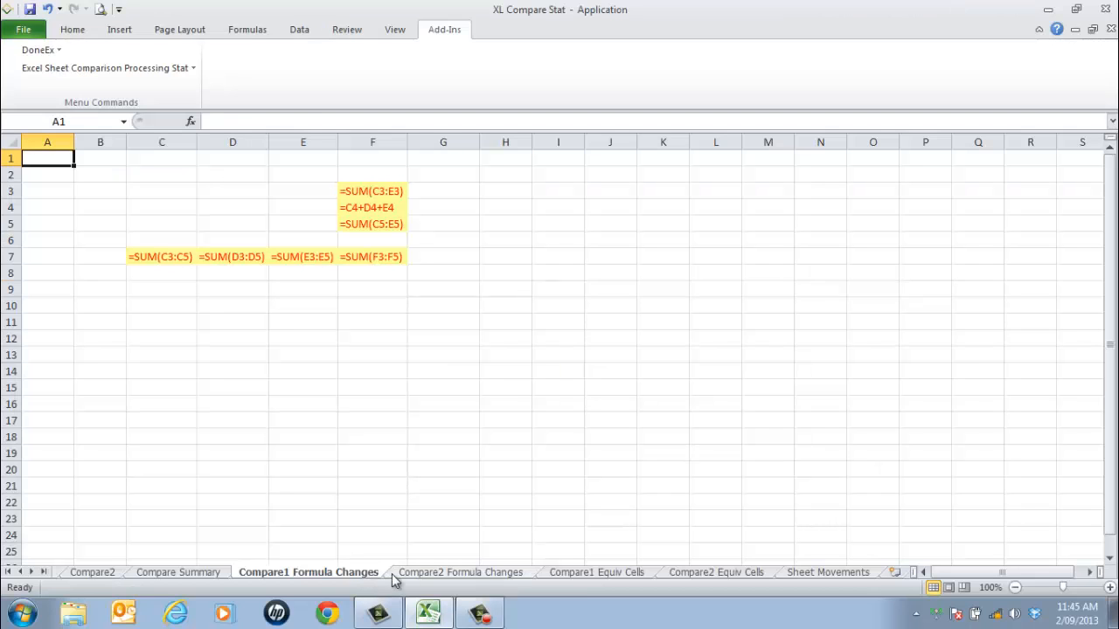
- Review the Compare1 Equiv Cells and Compare2 Equiv Cells reports
{"action": "left_click", "coordinate": [598, 572]}
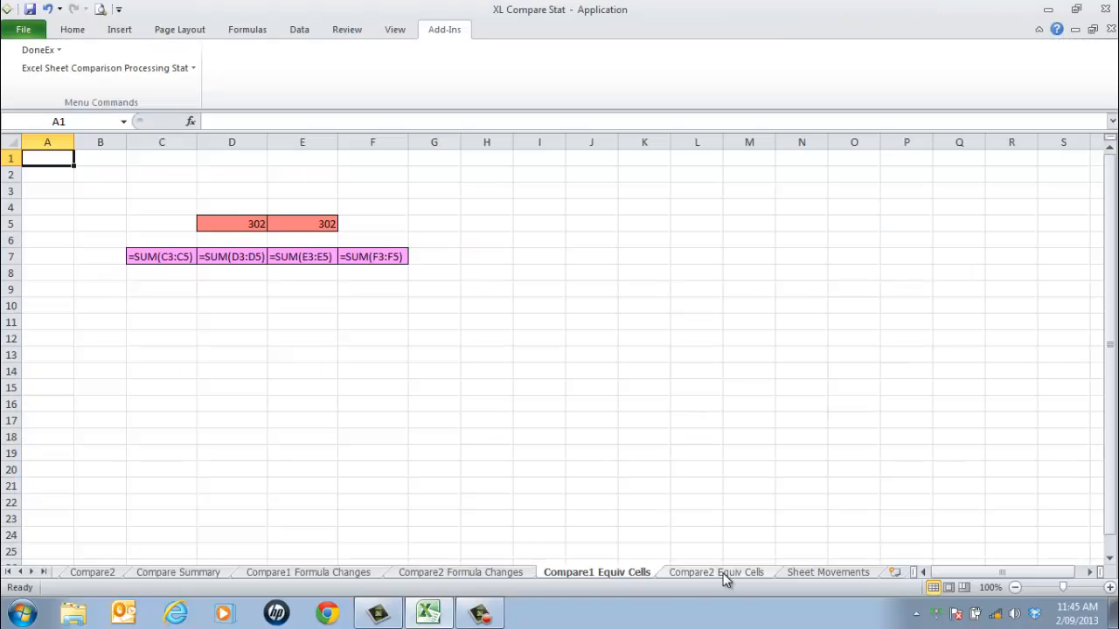
{"action": "left_click", "coordinate": [719, 572]}
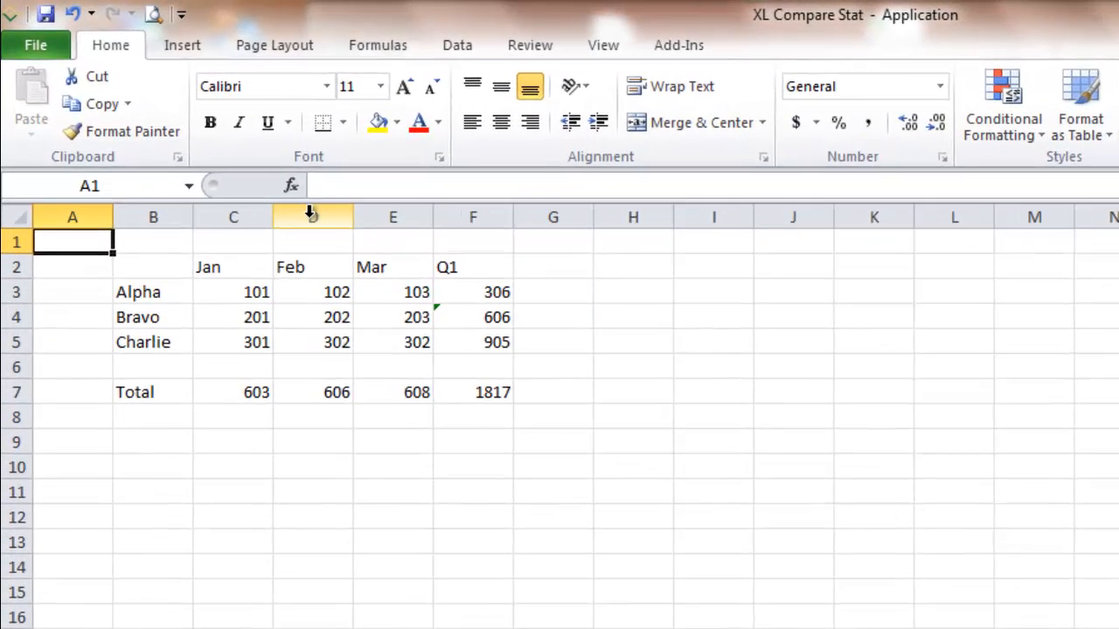
- Insert a new column D before the Feb column on the Compare1 sheet and head it "Dec b/f" in D2
{"action": "left_click", "coordinate": [310, 213]}
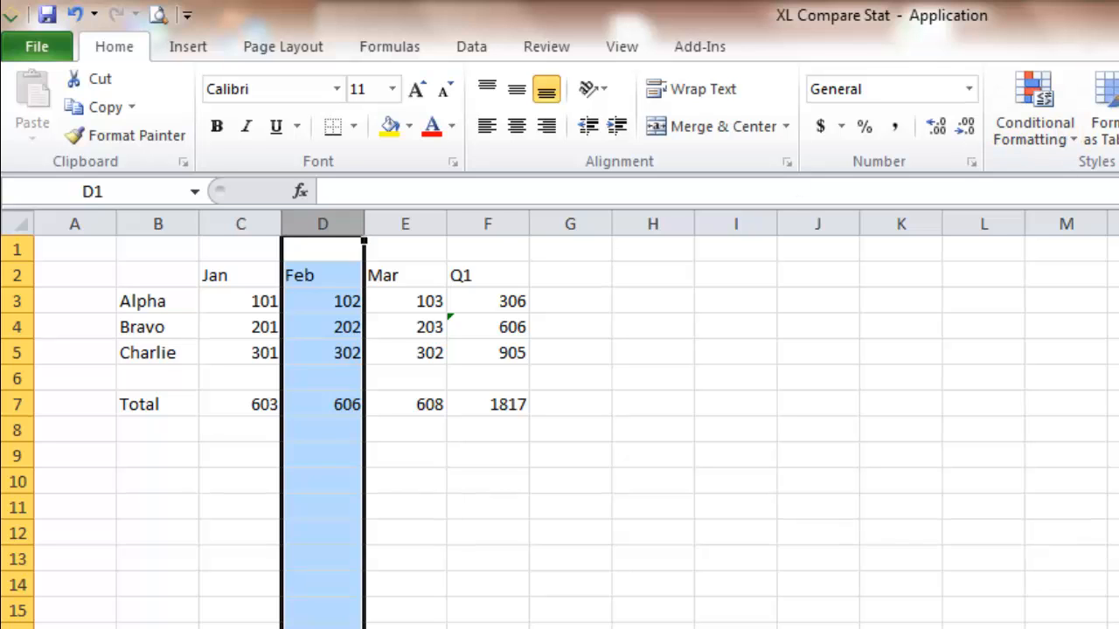
{"action": "key", "text": "ctrl+plus"}
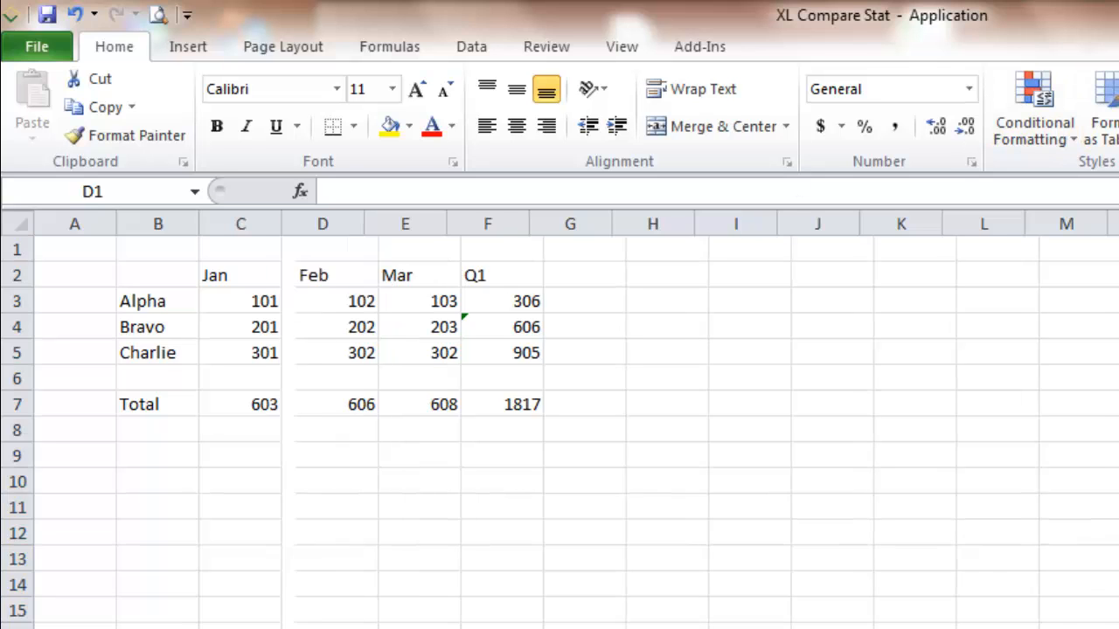
{"action": "left_click", "coordinate": [306, 267]}
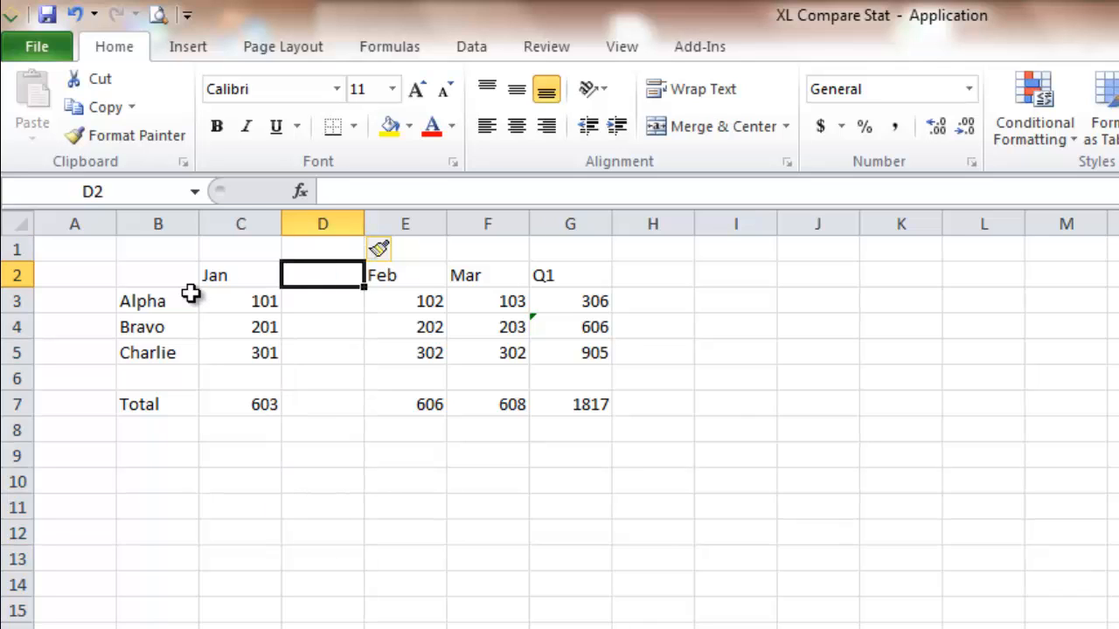
{"action": "type", "text": "Dec b/f"}
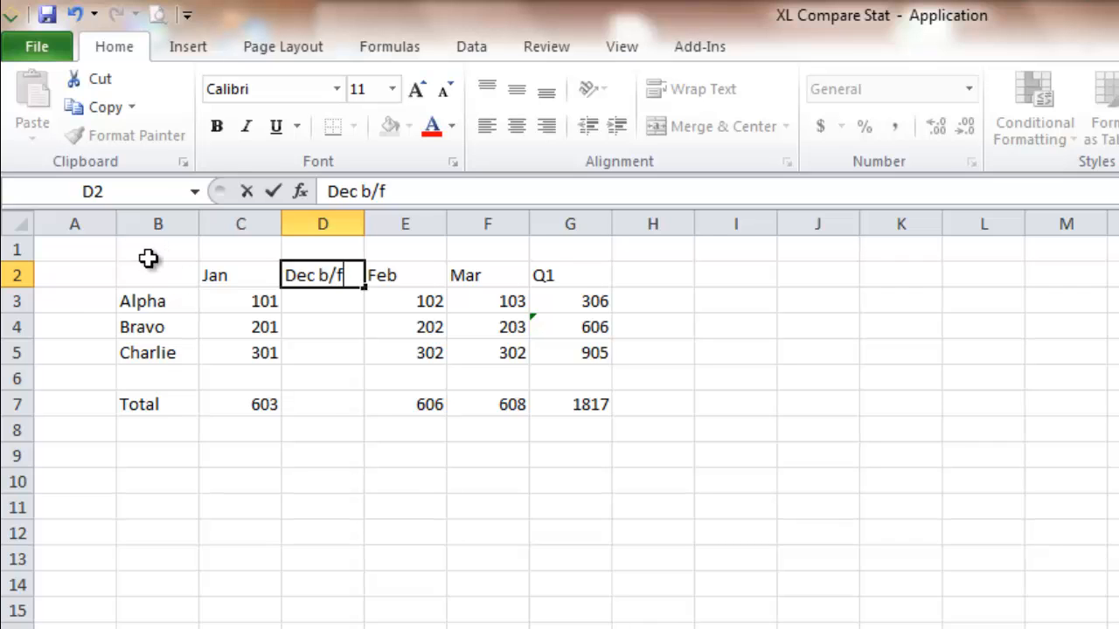
- Insert a new row 5 above the Charlie row and label it "On Cost" in B5
{"action": "left_click", "coordinate": [19, 352]}
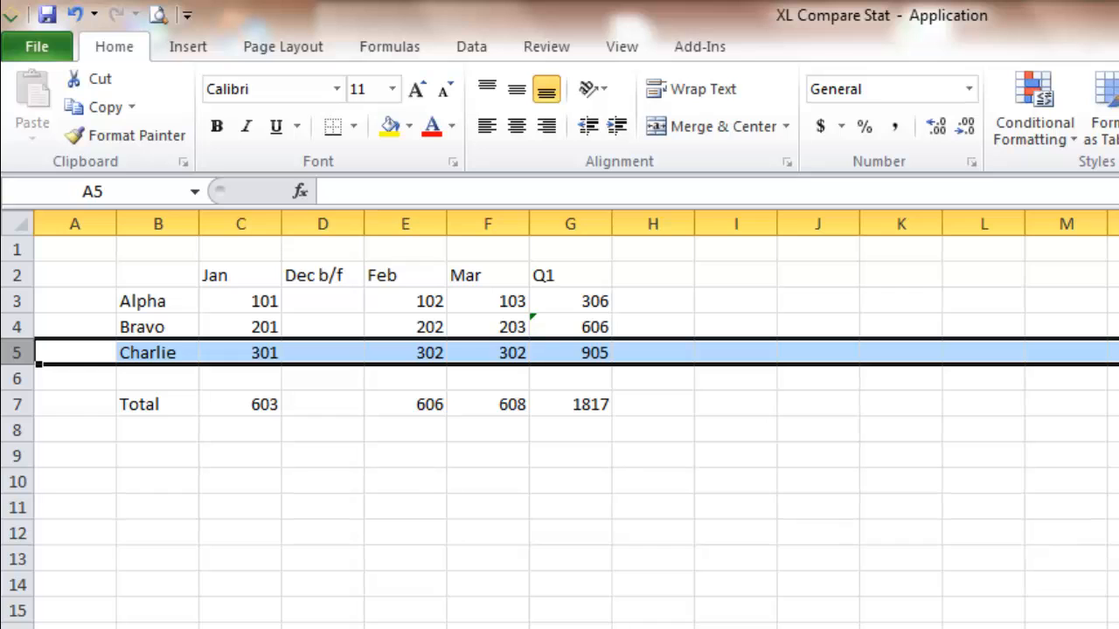
{"action": "key", "text": "ctrl+shift+plus"}
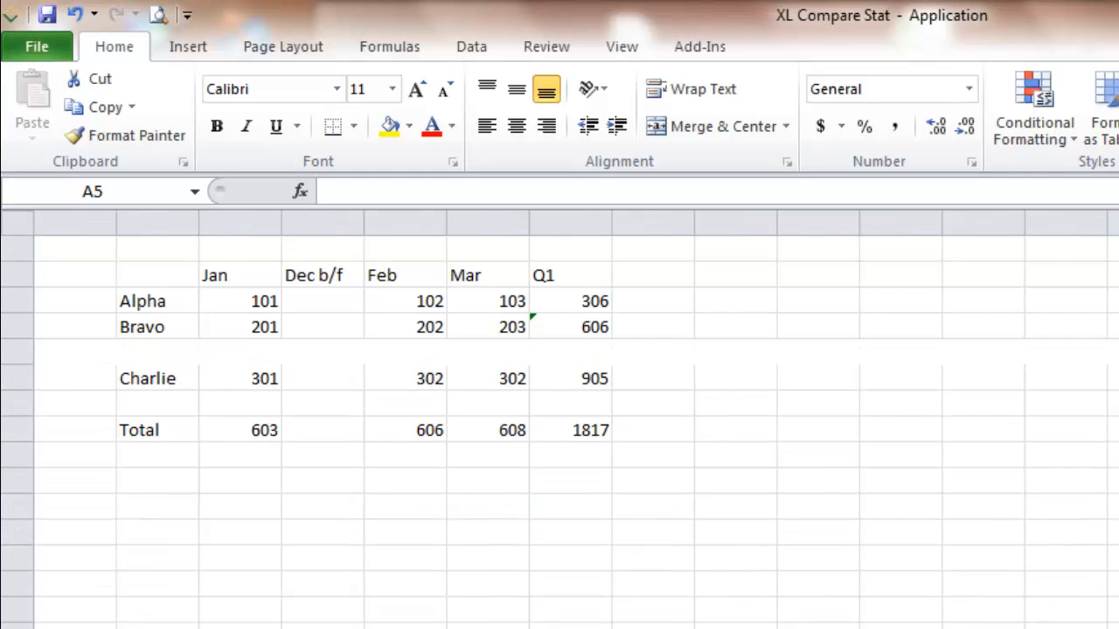
{"action": "left_click", "coordinate": [140, 343]}
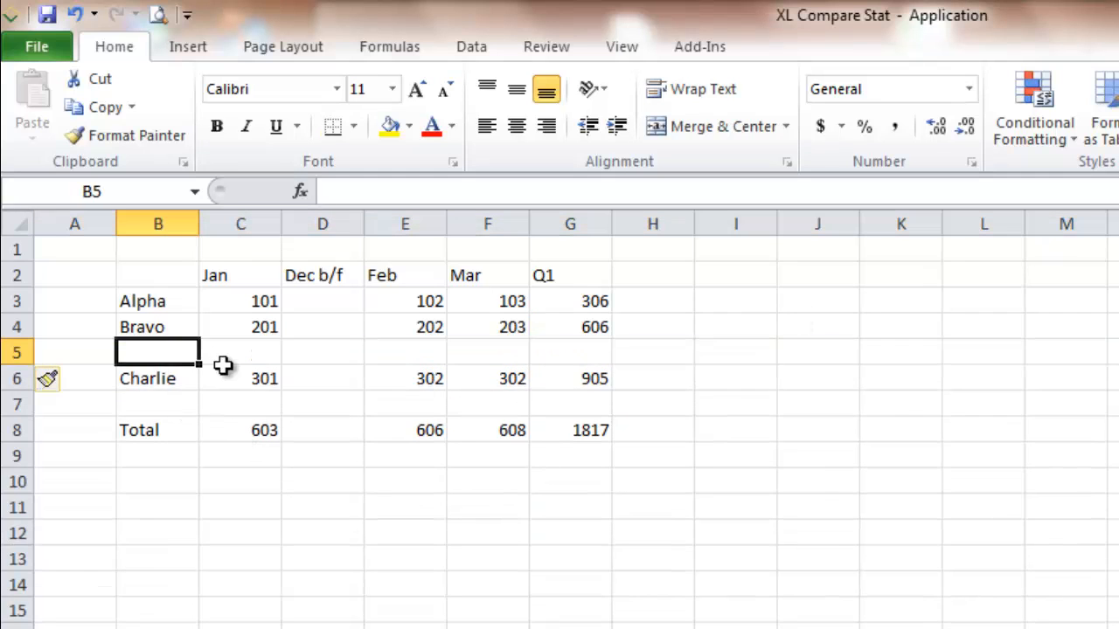
{"action": "type", "text": "On Cos"}
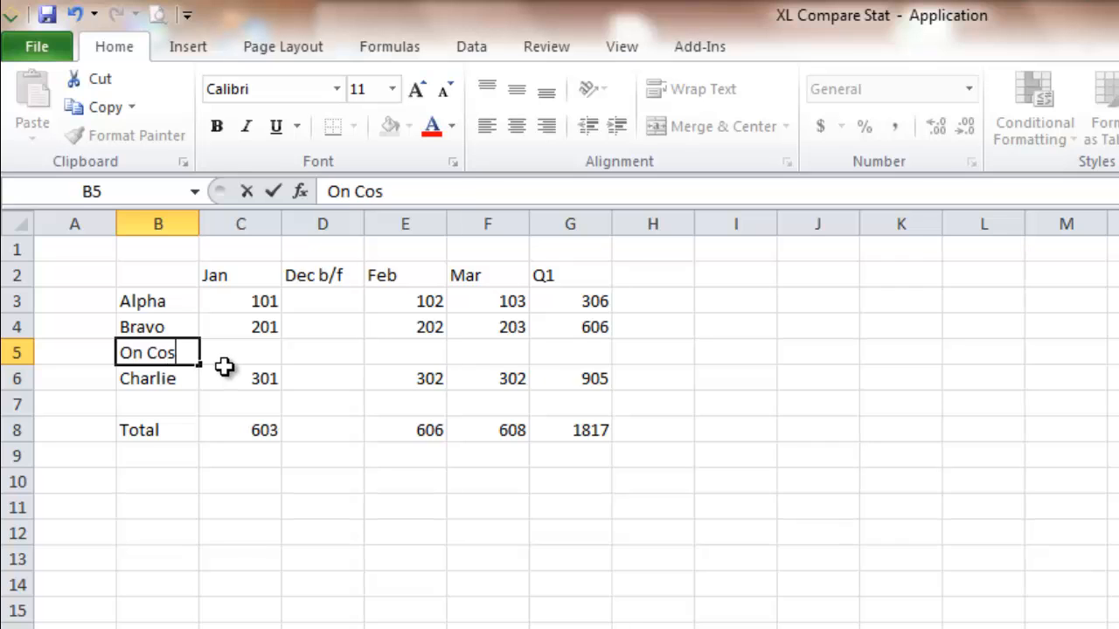
{"action": "type", "text": "t"}
- Enter 250 in cell D5, where the On Cost row meets the Dec b/f column
{"action": "left_click", "coordinate": [312, 350]}
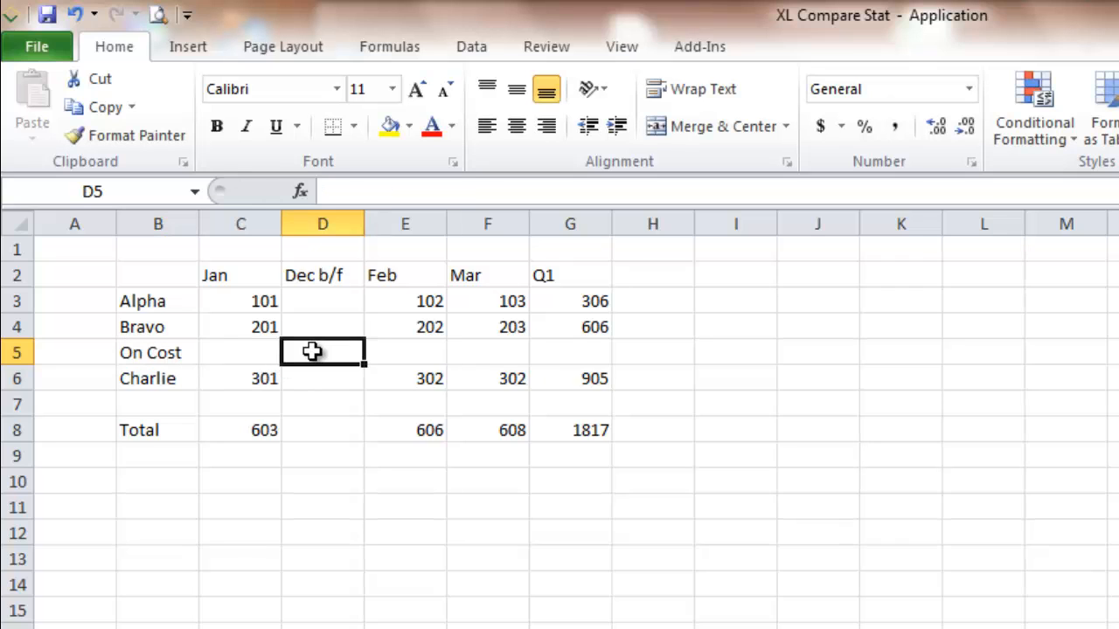
{"action": "type", "text": "250"}
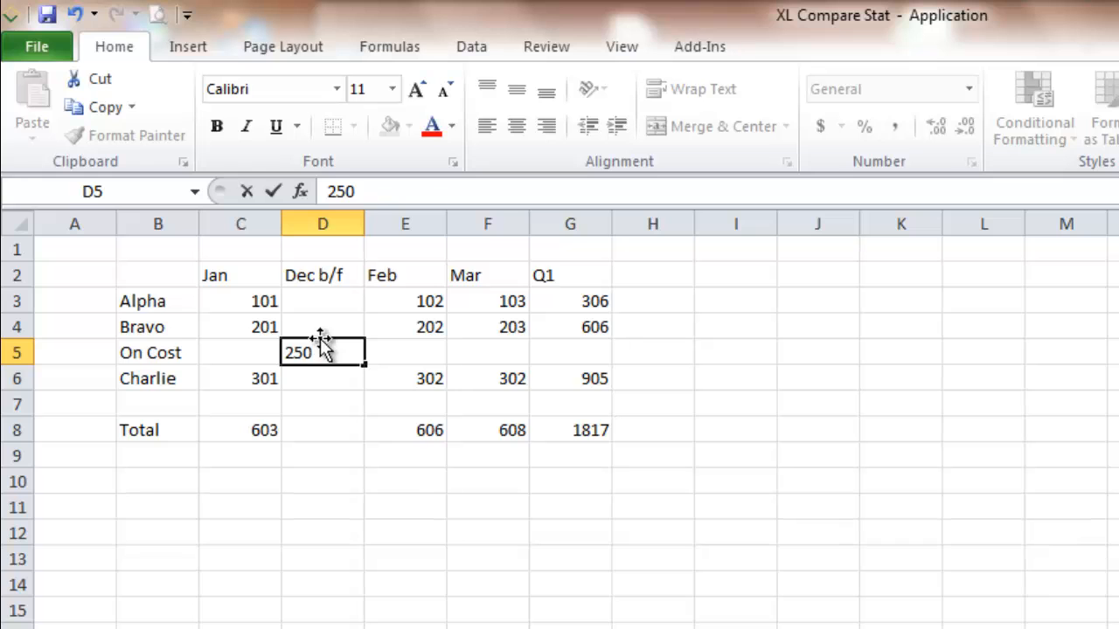
{"action": "key", "text": "Return"}
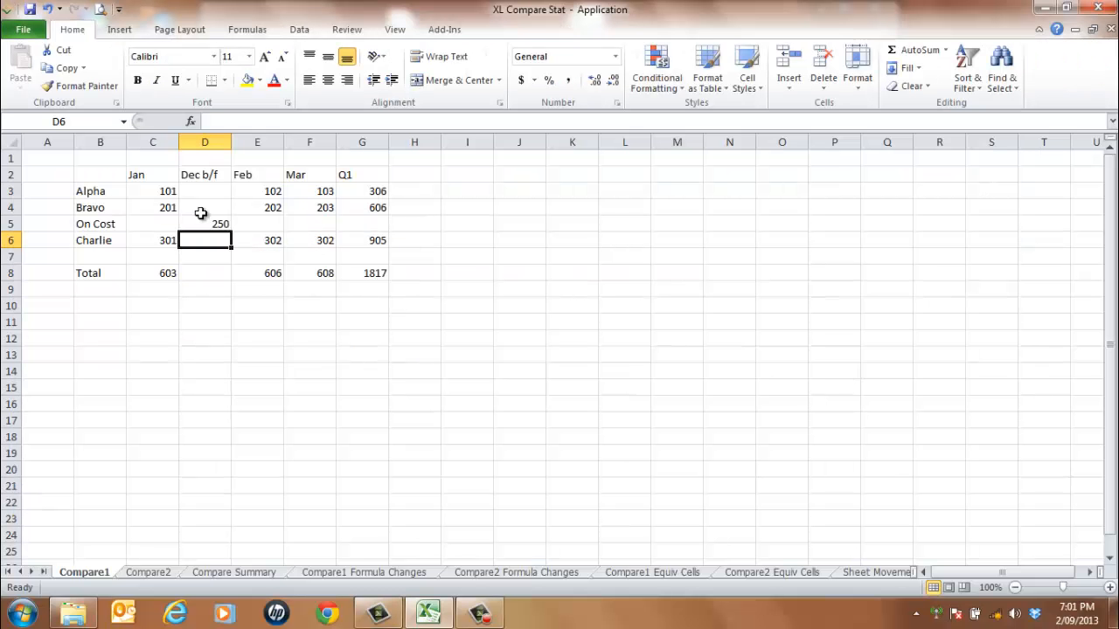
{"action": "left_click", "coordinate": [206, 220]}
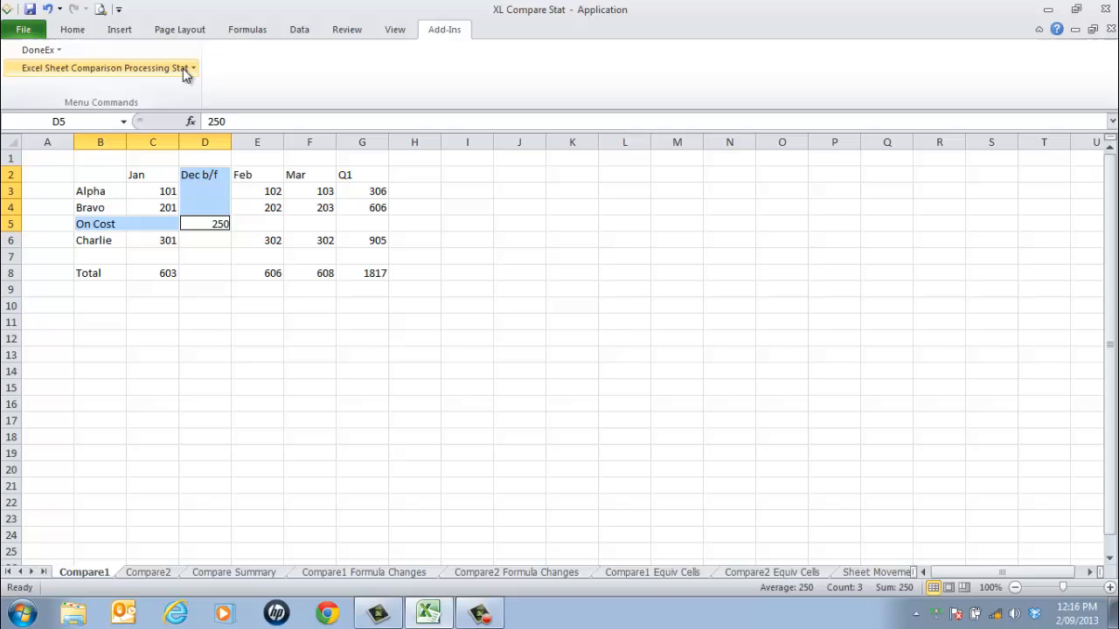
- Rerun Excel Compare Processing Stat on the edited data with all five reporting options enabled, dismiss the result summaries and close the entry form
{"action": "mouse_move", "coordinate": [184, 69]}
{"action": "left_click", "coordinate": [174, 89]}
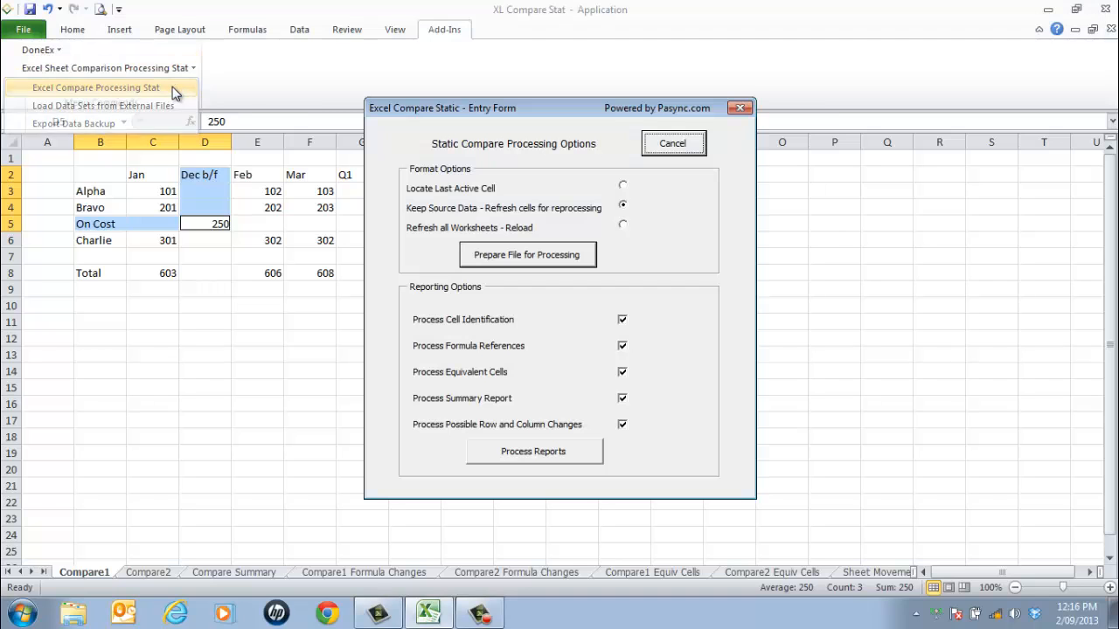
{"action": "left_click", "coordinate": [492, 455]}
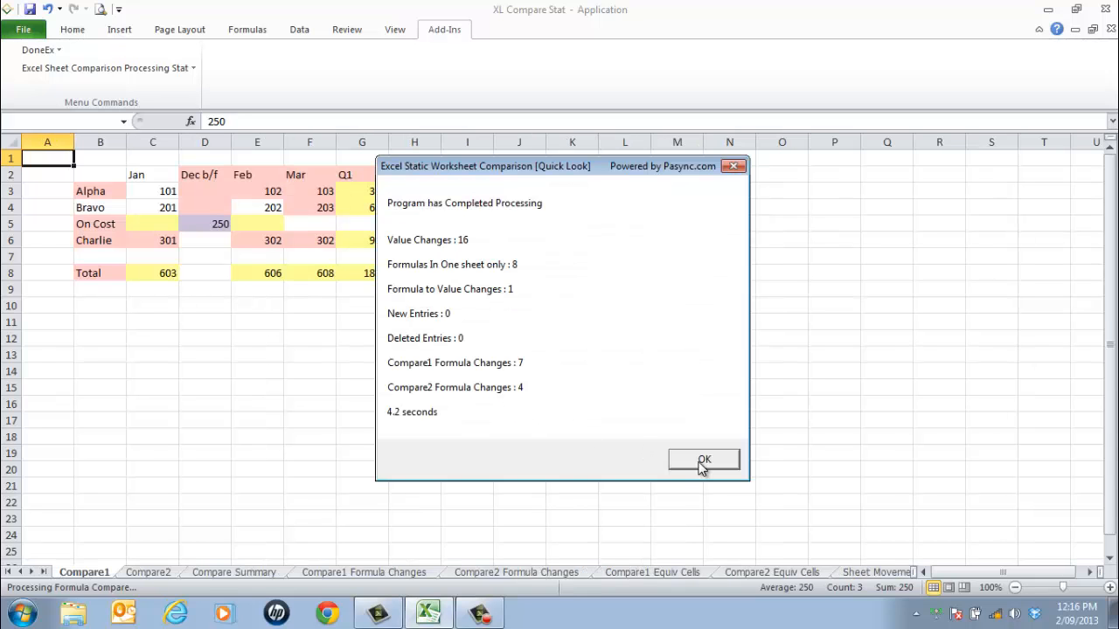
{"action": "left_click", "coordinate": [702, 463]}
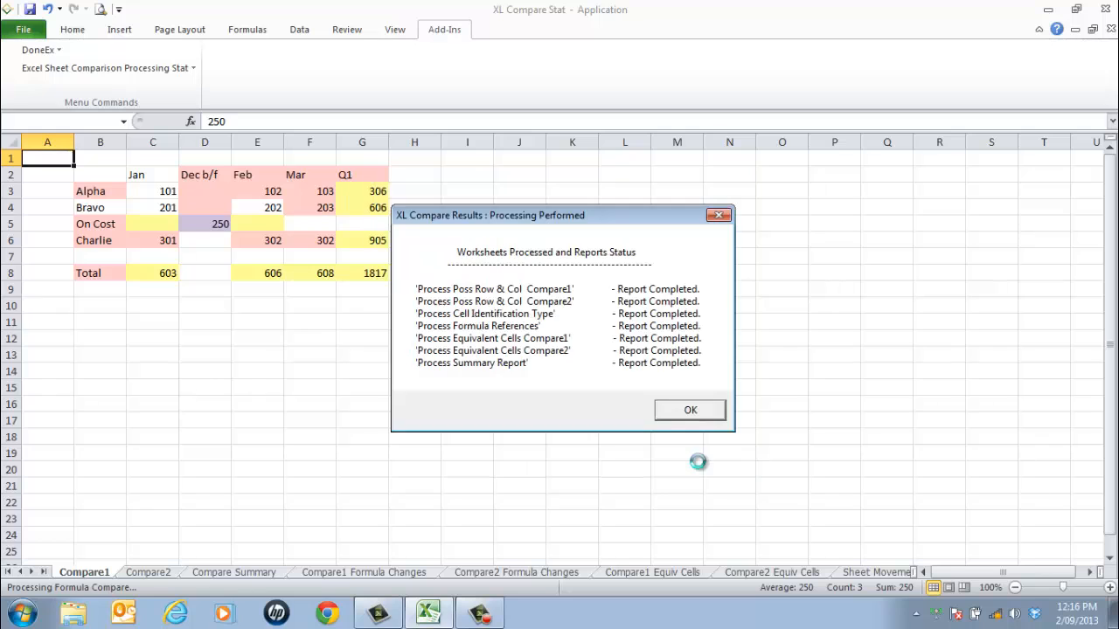
{"action": "left_click", "coordinate": [690, 415]}
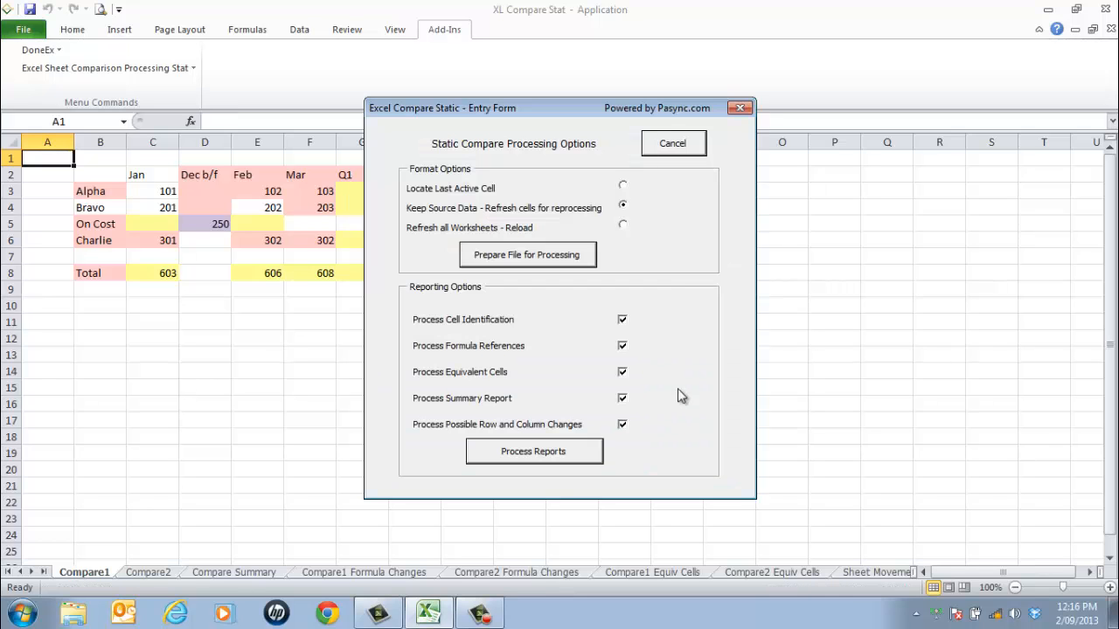
{"action": "left_click", "coordinate": [664, 144]}
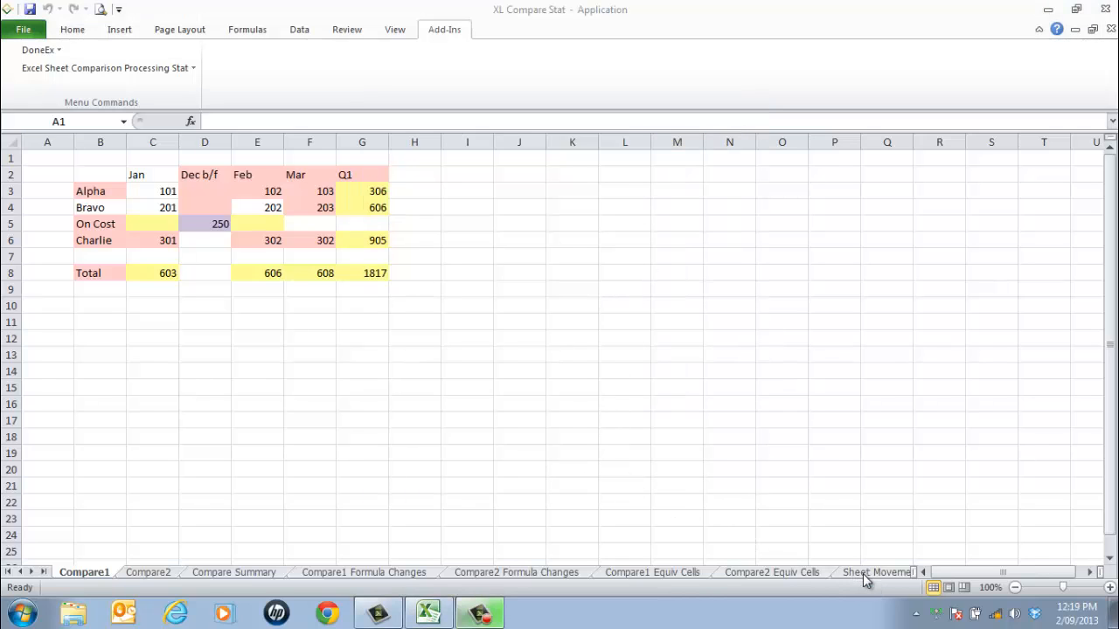
- Examine the Sheet Movements report, covering the row change entries and the column change entries in K to Q
{"action": "left_click", "coordinate": [862, 573]}
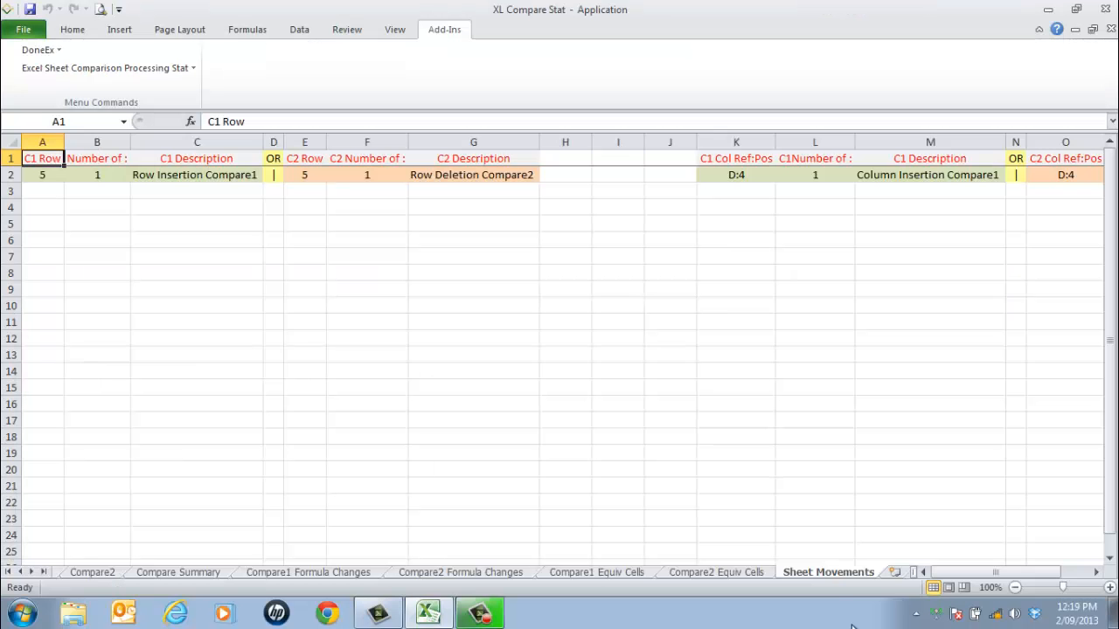
{"action": "key", "text": "ctrl+Right"}
{"action": "key", "text": "ctrl+Right"}
{"action": "key", "text": "ctrl+Right"}
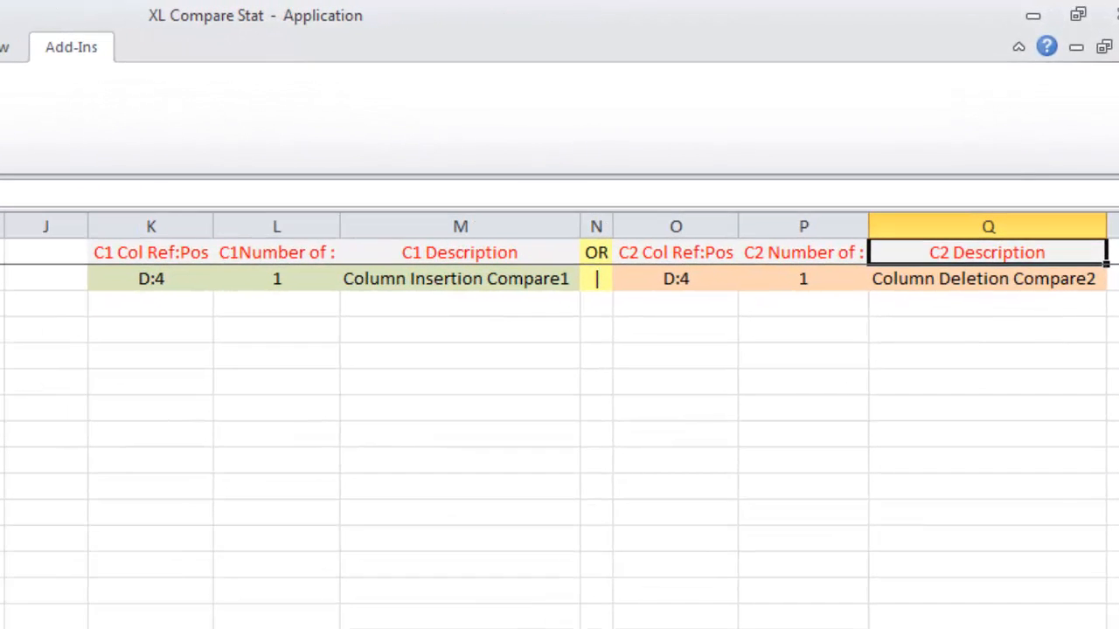
{"action": "key", "text": "Left"}
{"action": "key", "text": "Left"}
{"action": "key", "text": "Left"}
{"action": "key", "text": "Left"}
{"action": "key", "text": "Left"}
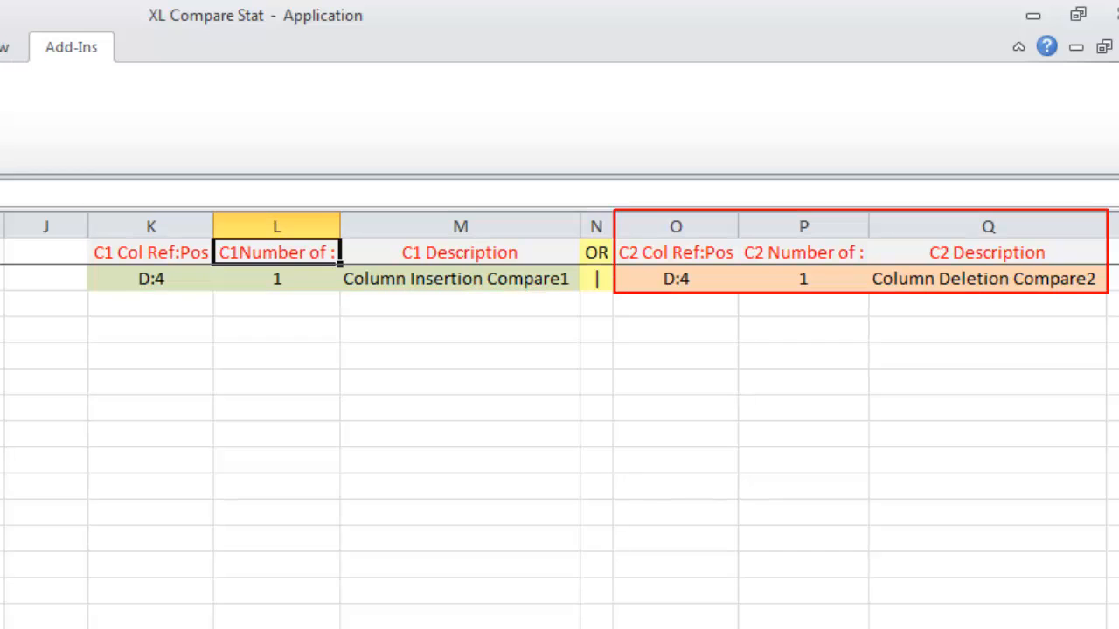
{"action": "key", "text": "Left"}
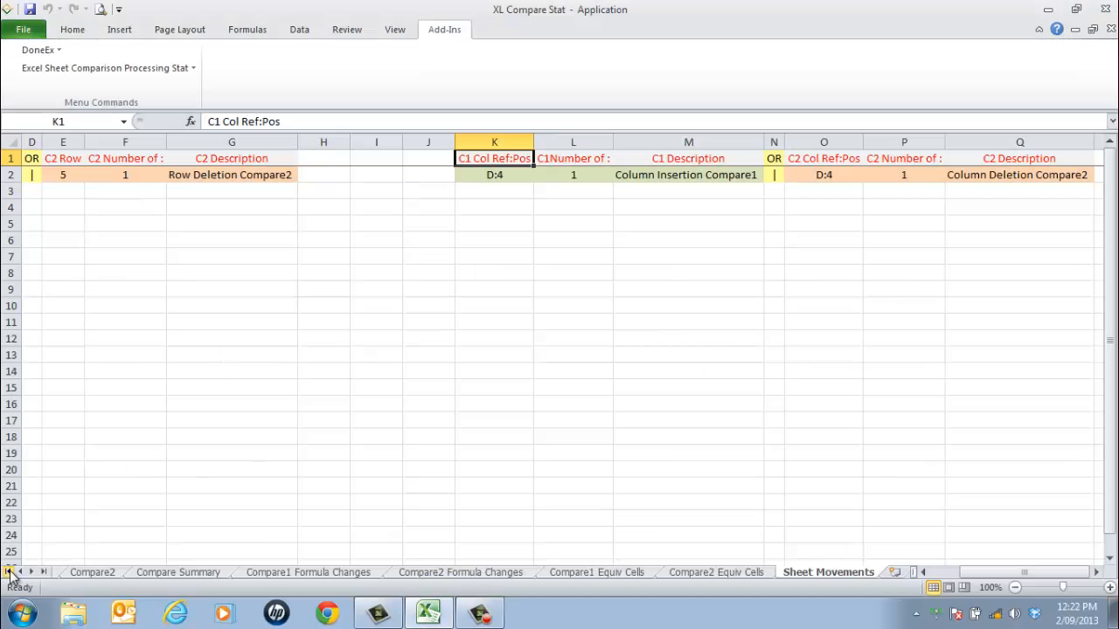
- Return to the Compare1 sheet, export a data backup of the comparison workbook and close the export notice
{"action": "left_click", "coordinate": [9, 572]}
{"action": "left_click", "coordinate": [81, 575]}
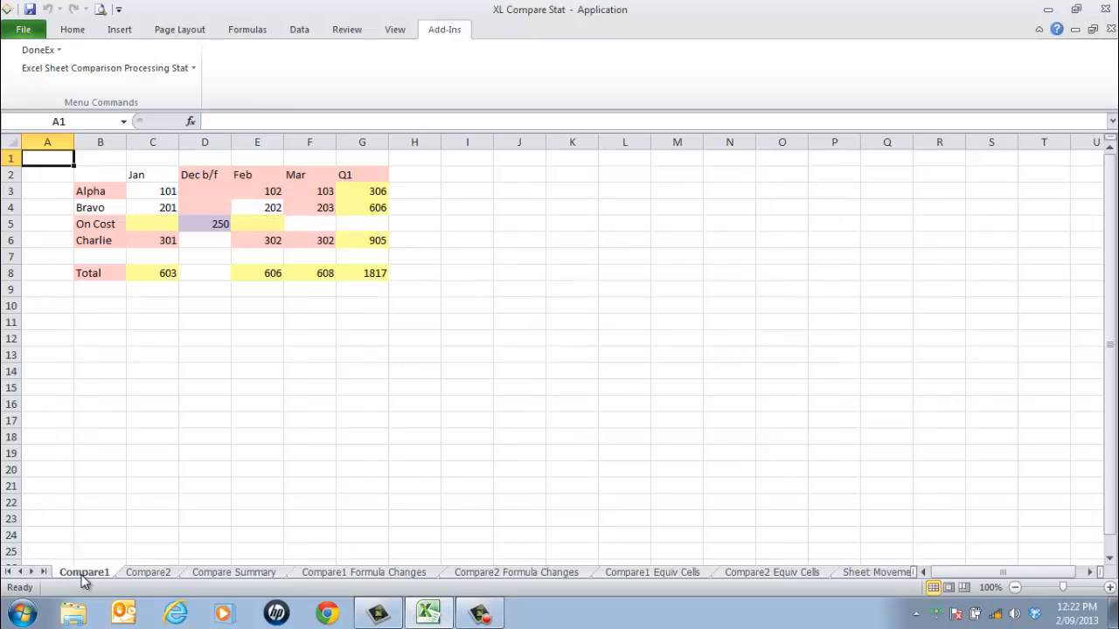
{"action": "left_click", "coordinate": [192, 68]}
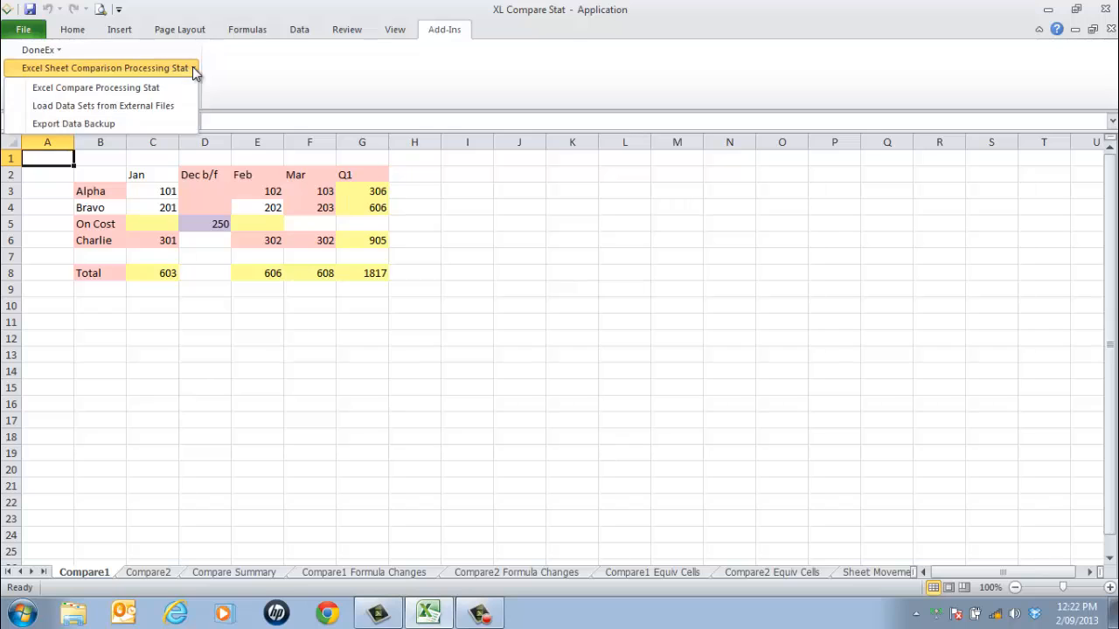
{"action": "left_click", "coordinate": [179, 124]}
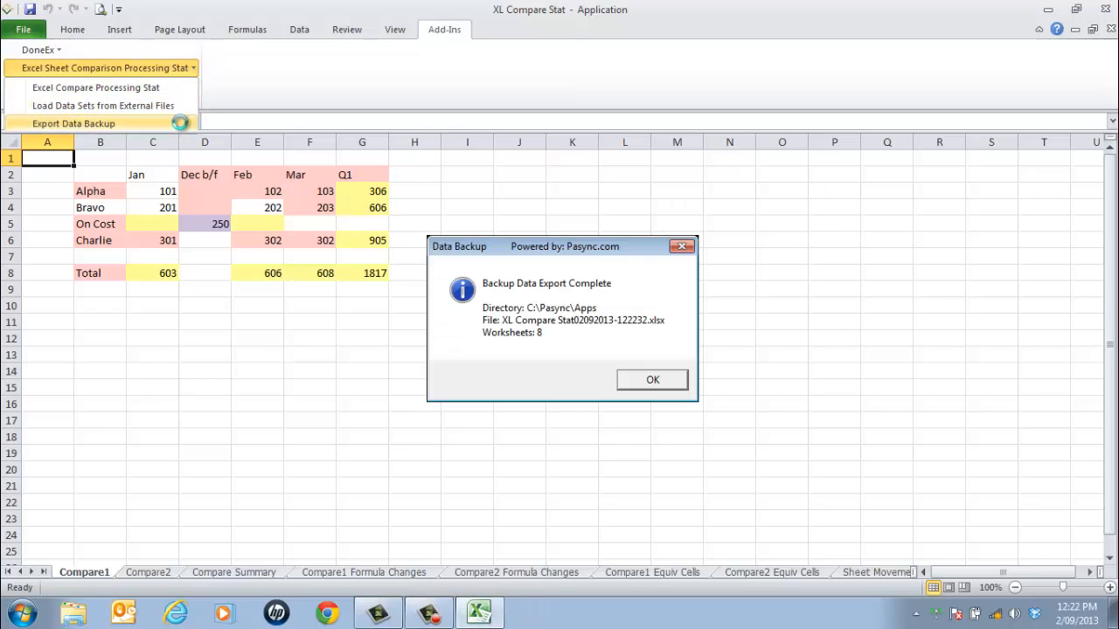
{"action": "left_click", "coordinate": [653, 378]}
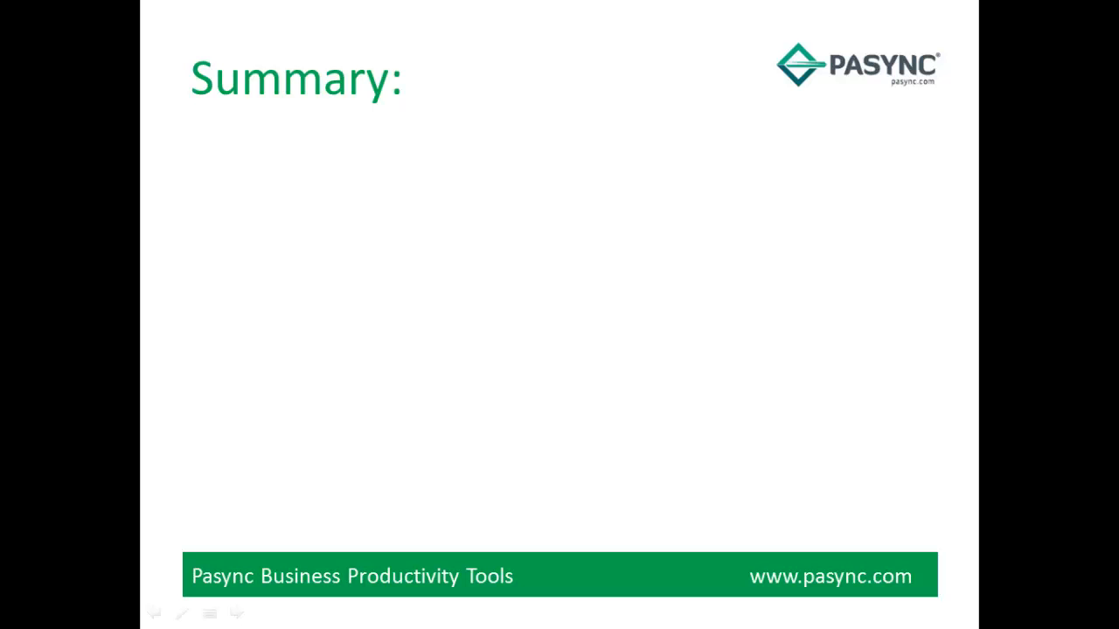